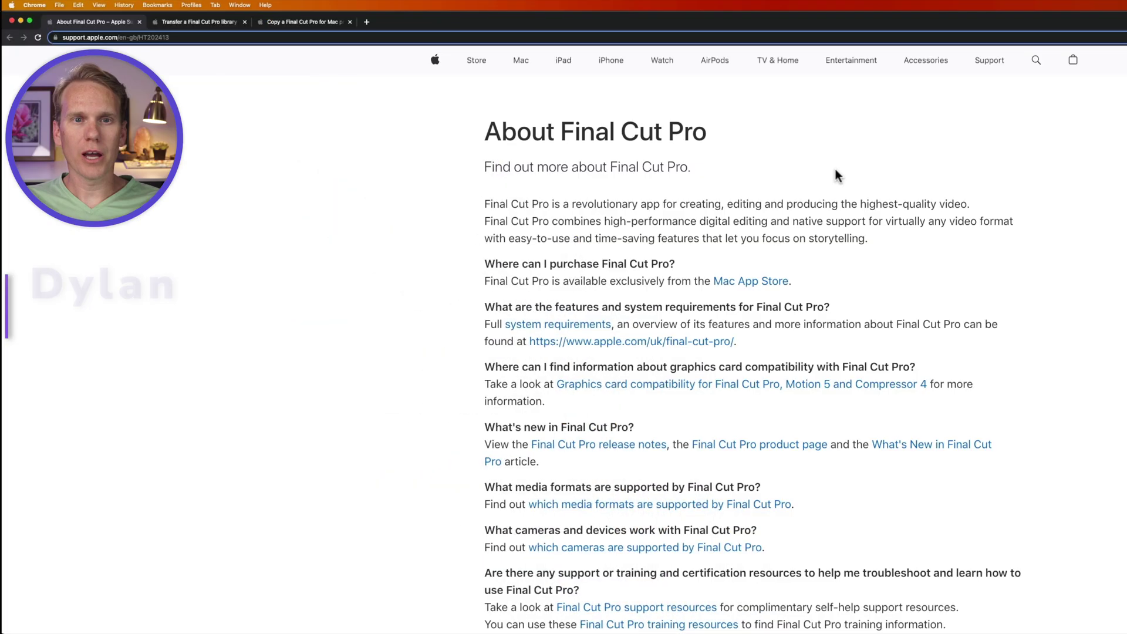
Step: Highlight the About Final Cut Pro page title, then scroll down toward the licence question
left_click_drag(485, 129, 737, 126)
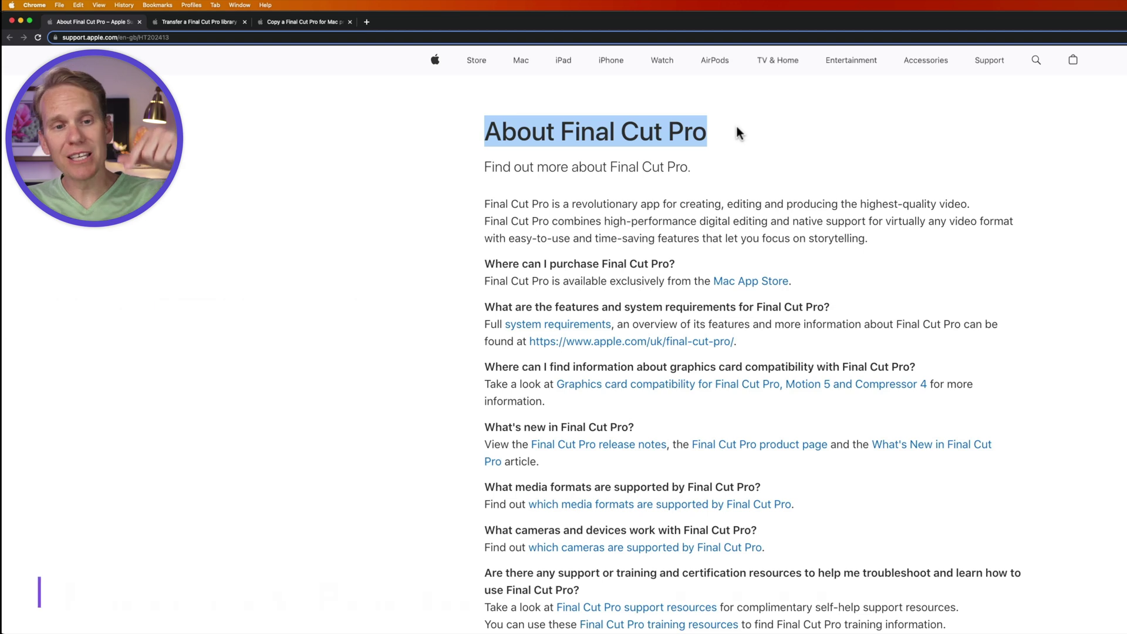
left_click(738, 128)
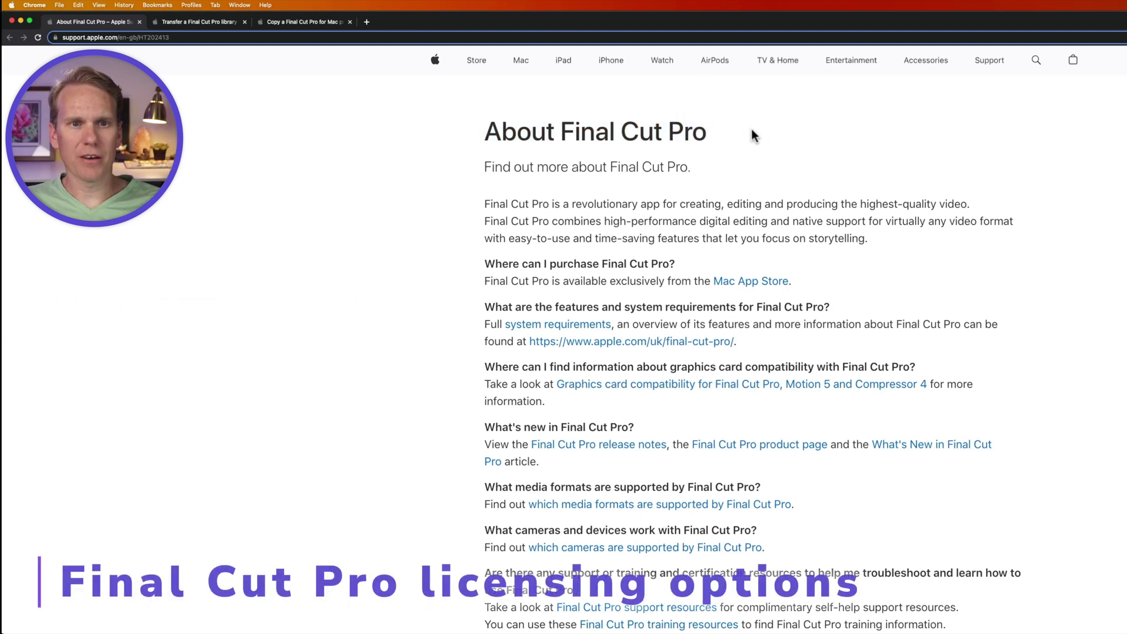
scroll(753, 135, "down", 10)
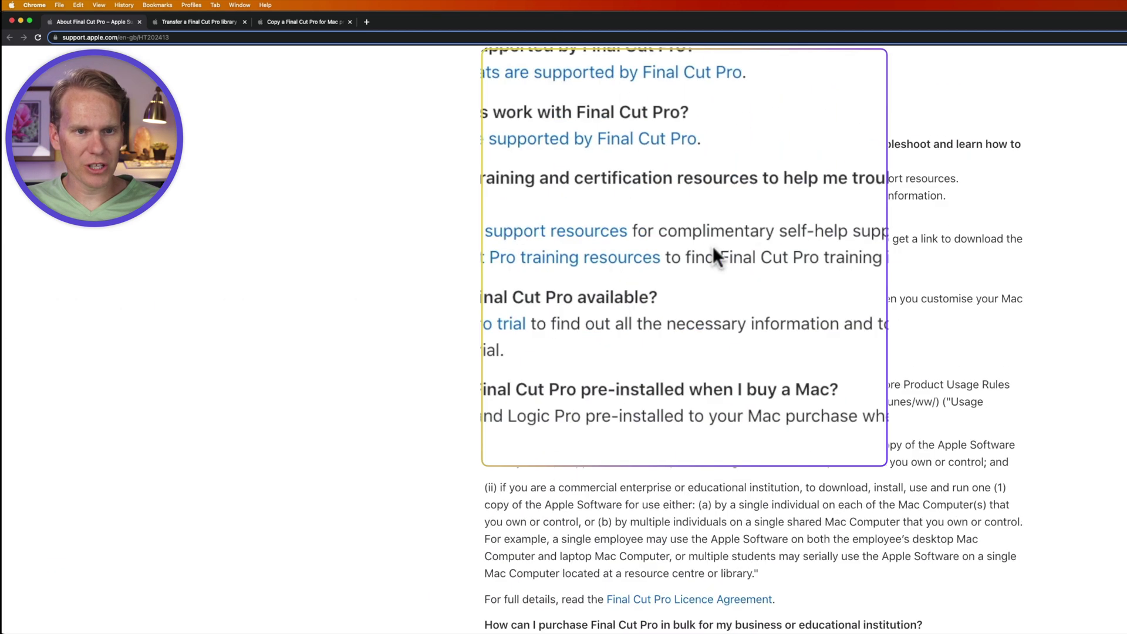
scroll(713, 245, "down", 5)
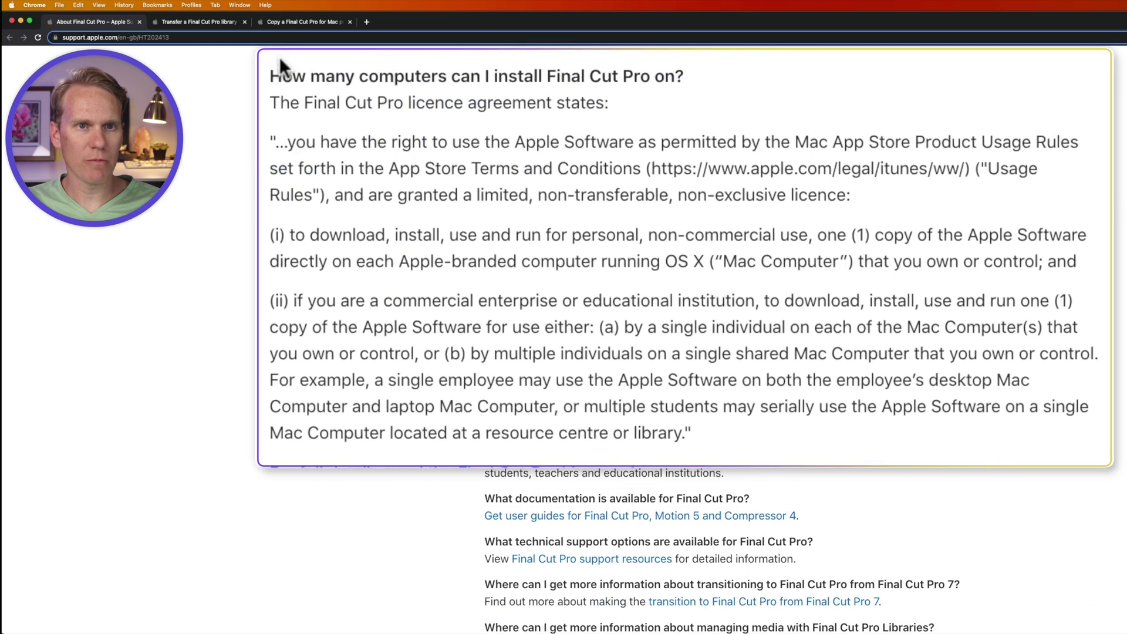
Step: Highlight the computers question plus 'personal, non-commercial use', 'each Apple-branded computer' and 'you own or control'
left_click_drag(271, 69, 684, 70)
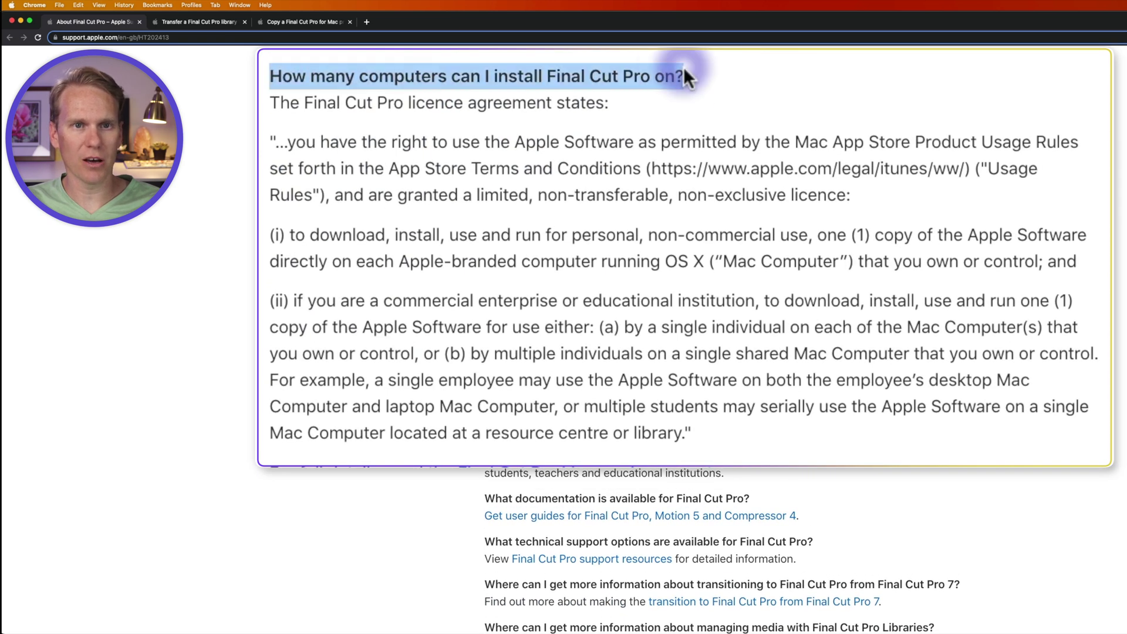
left_click(542, 209)
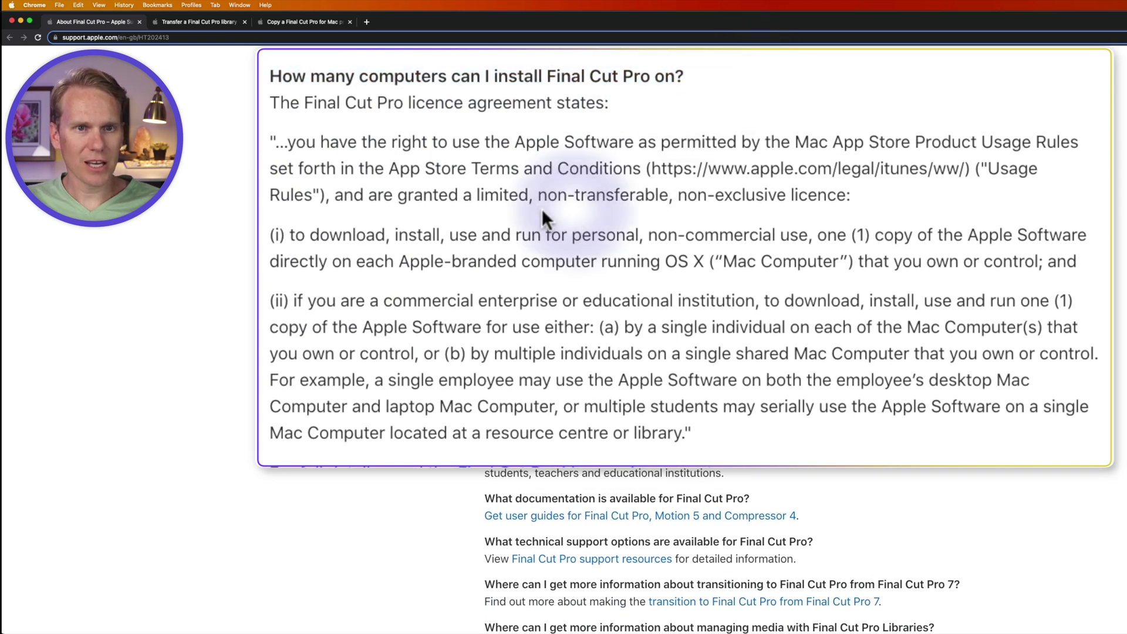
left_click_drag(569, 235, 813, 234)
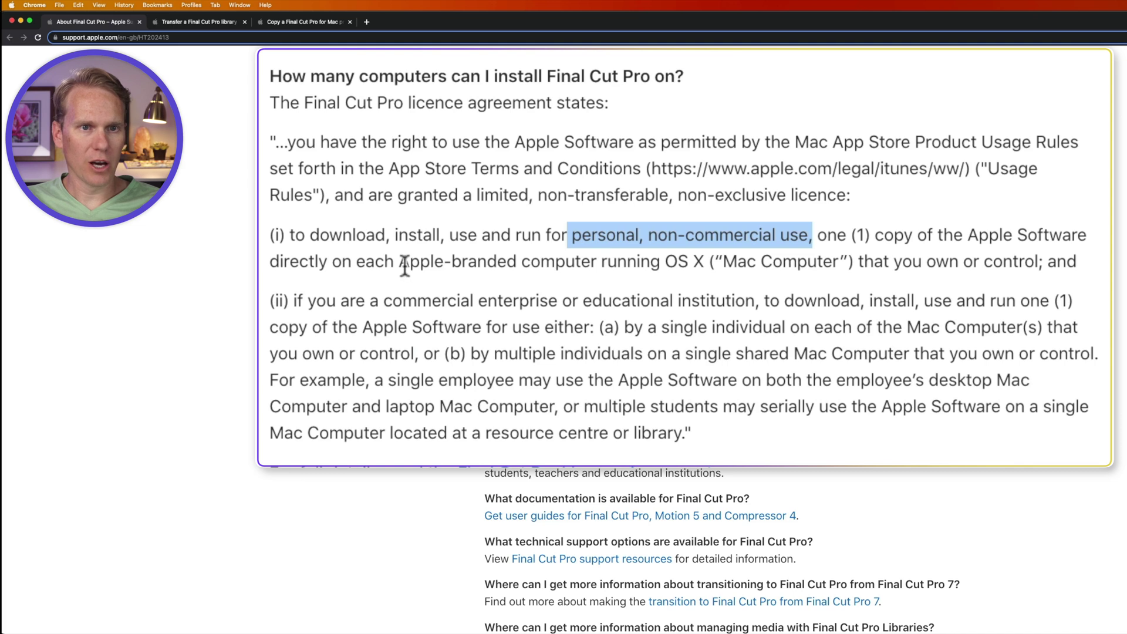
left_click_drag(365, 262, 601, 264)
left_click_drag(893, 262, 1047, 255)
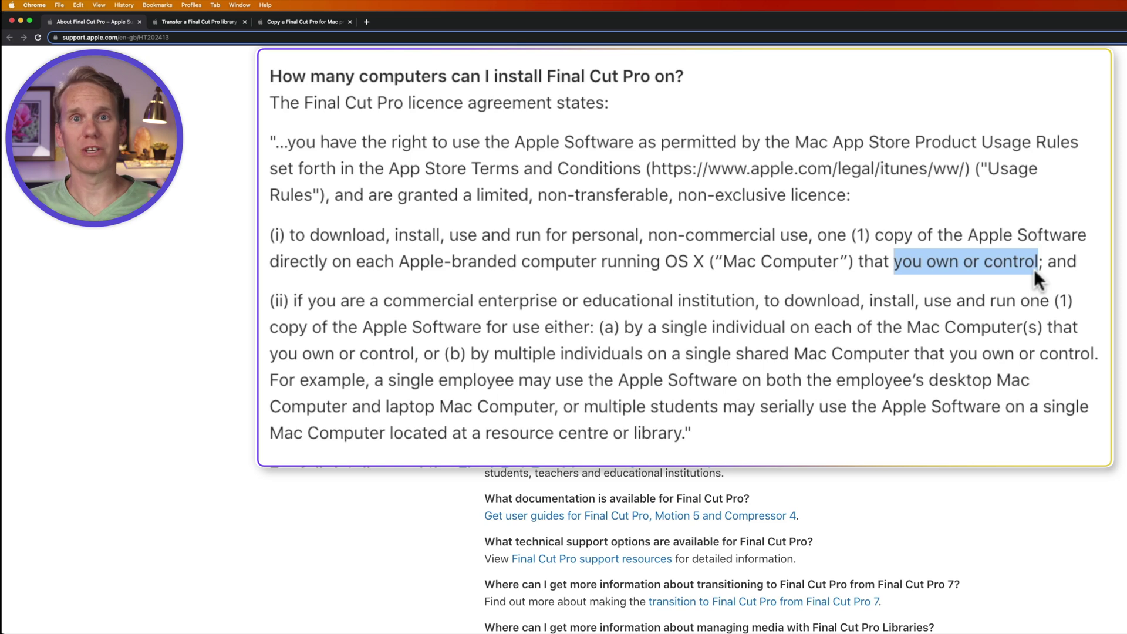
left_click(385, 301)
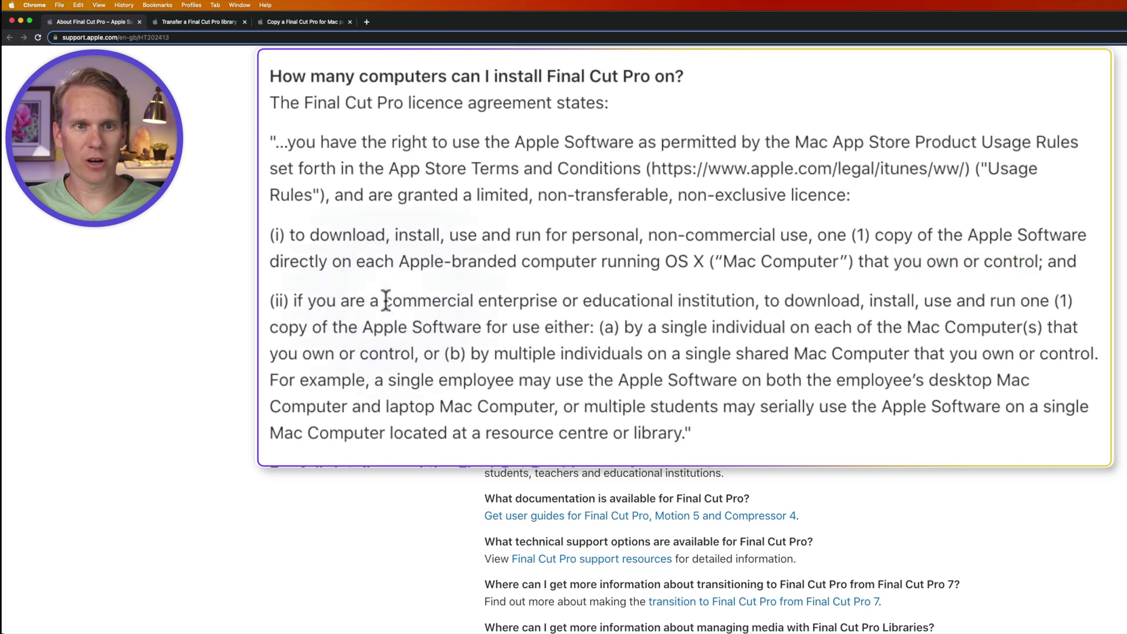
left_click_drag(385, 301, 747, 292)
left_click(579, 231)
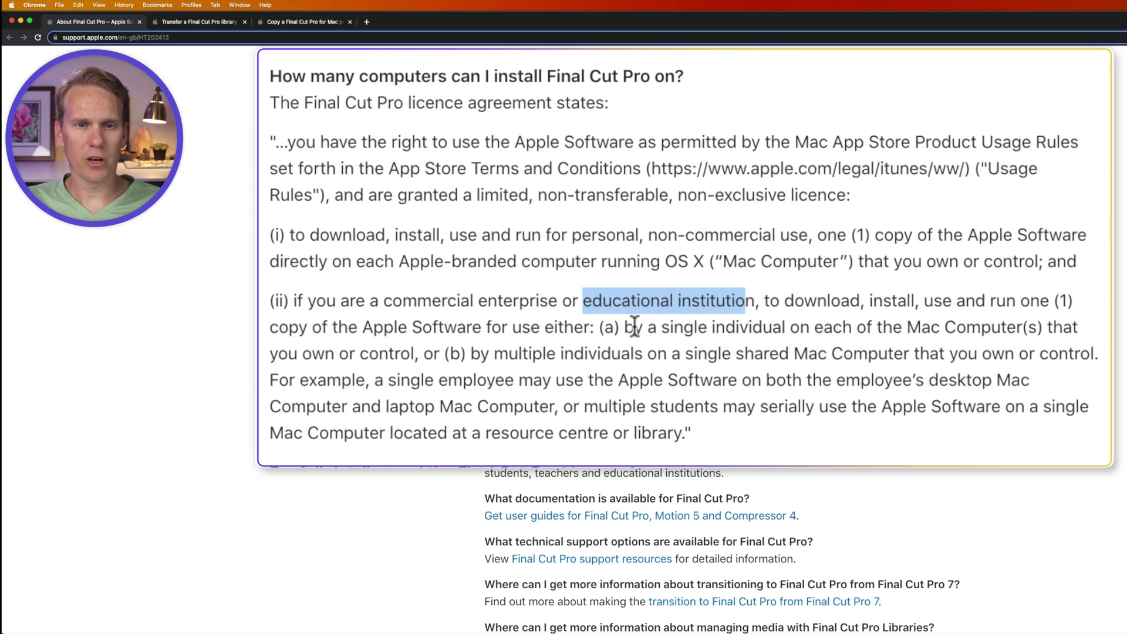
left_click_drag(661, 327, 1042, 323)
left_click(273, 353)
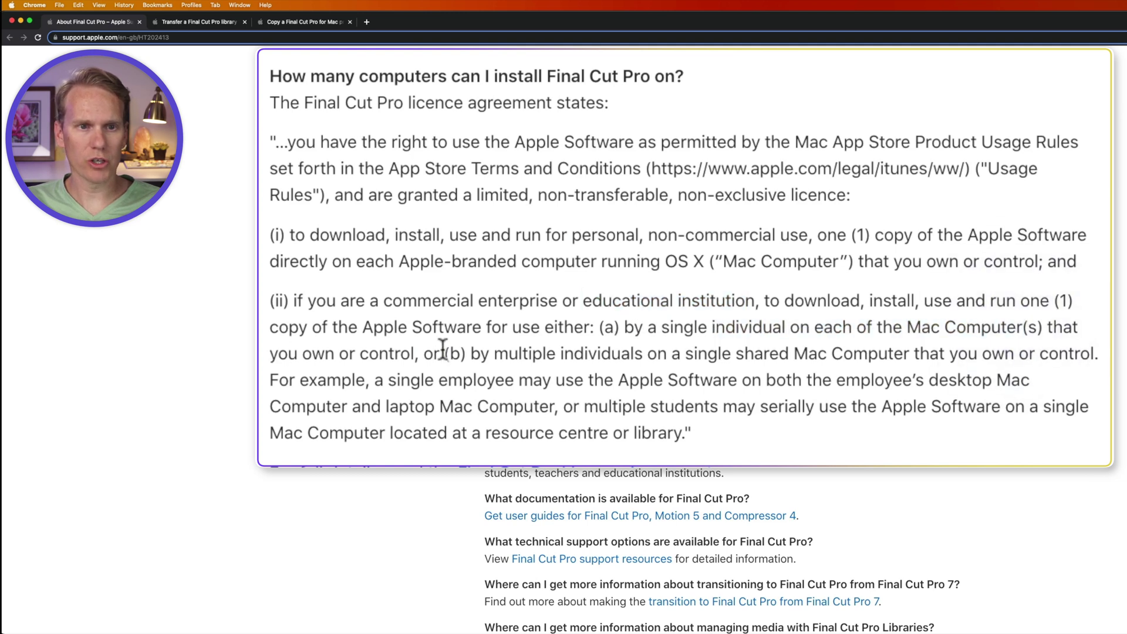
left_click_drag(270, 352, 423, 352)
left_click_drag(499, 353, 658, 352)
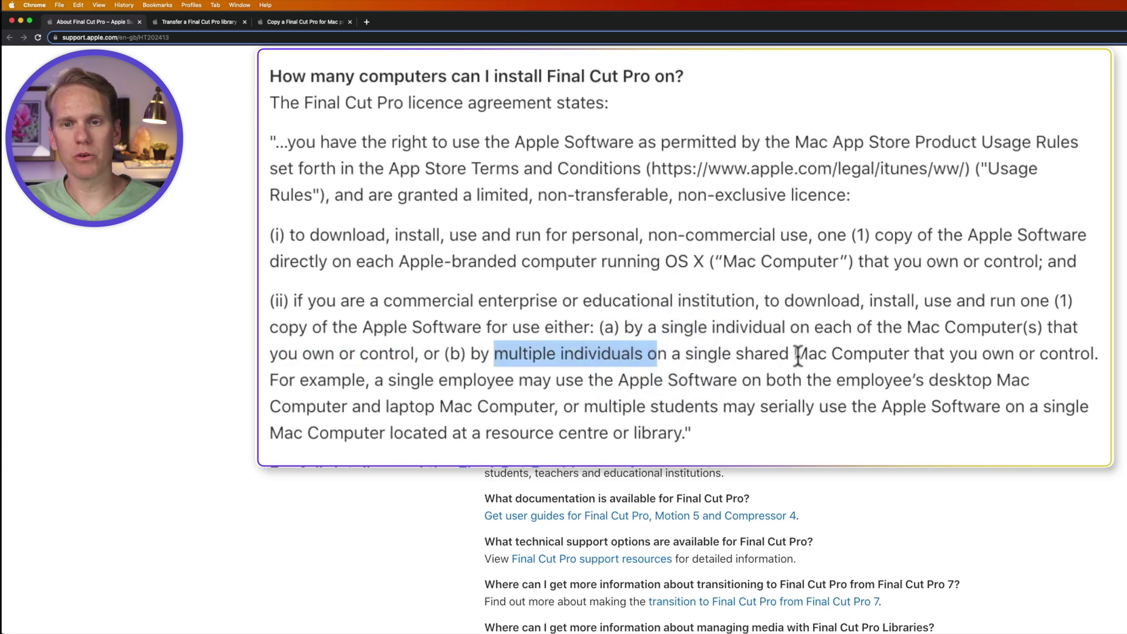
left_click_drag(977, 354, 1087, 350)
left_click(271, 383)
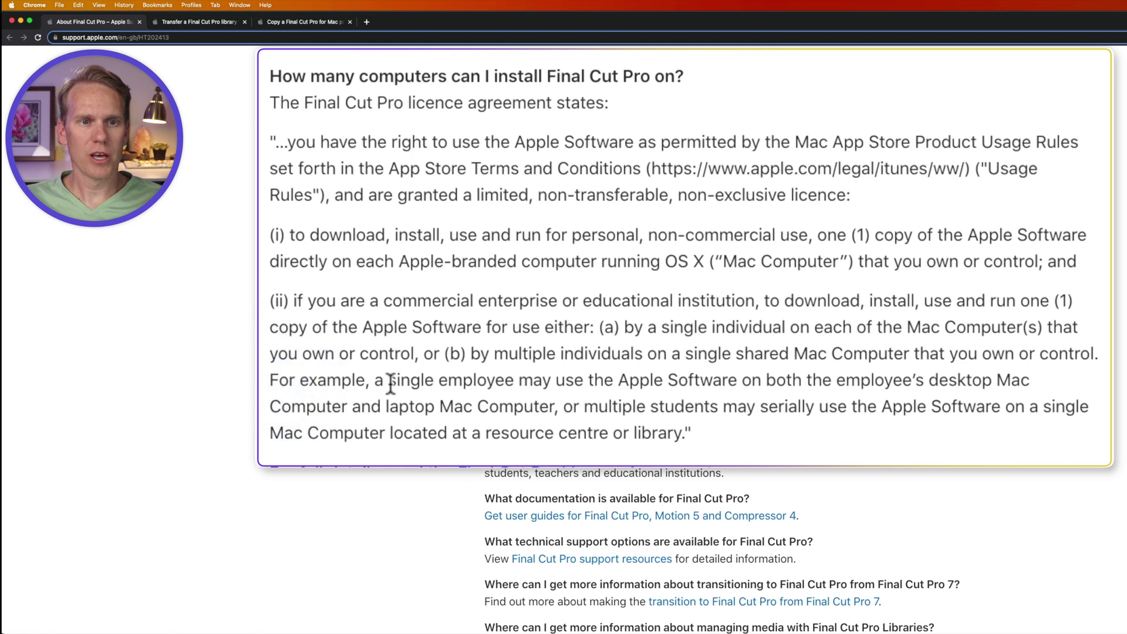
left_click_drag(390, 382, 506, 384)
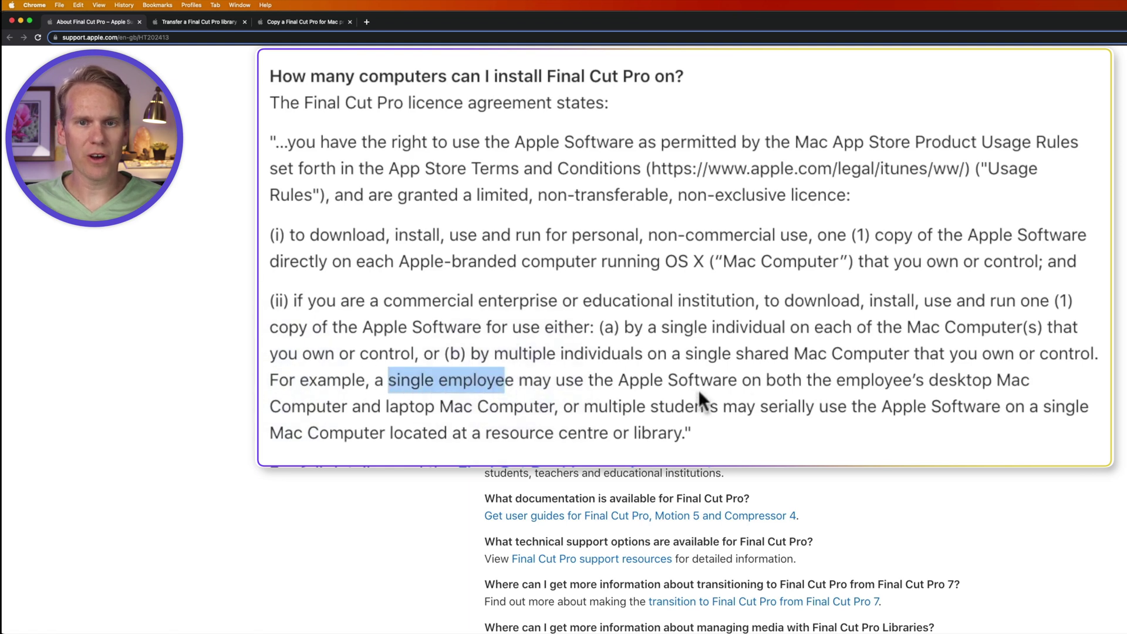
double_click(944, 379)
left_click_drag(383, 407, 438, 406)
left_click(624, 406)
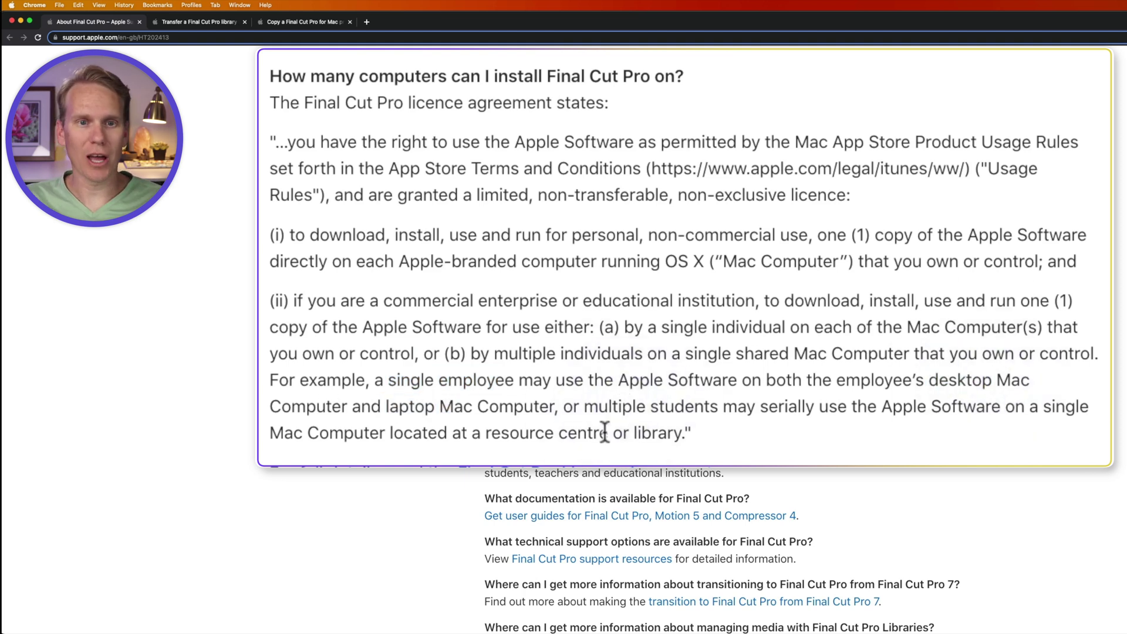
left_click_drag(584, 407, 738, 406)
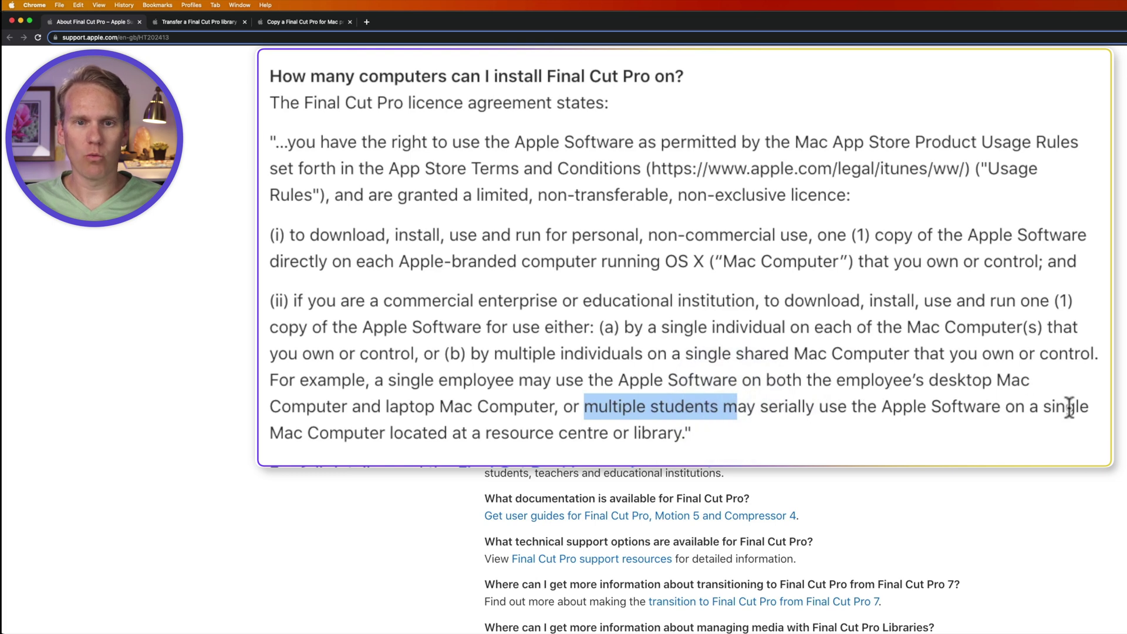
left_click_drag(271, 433, 380, 433)
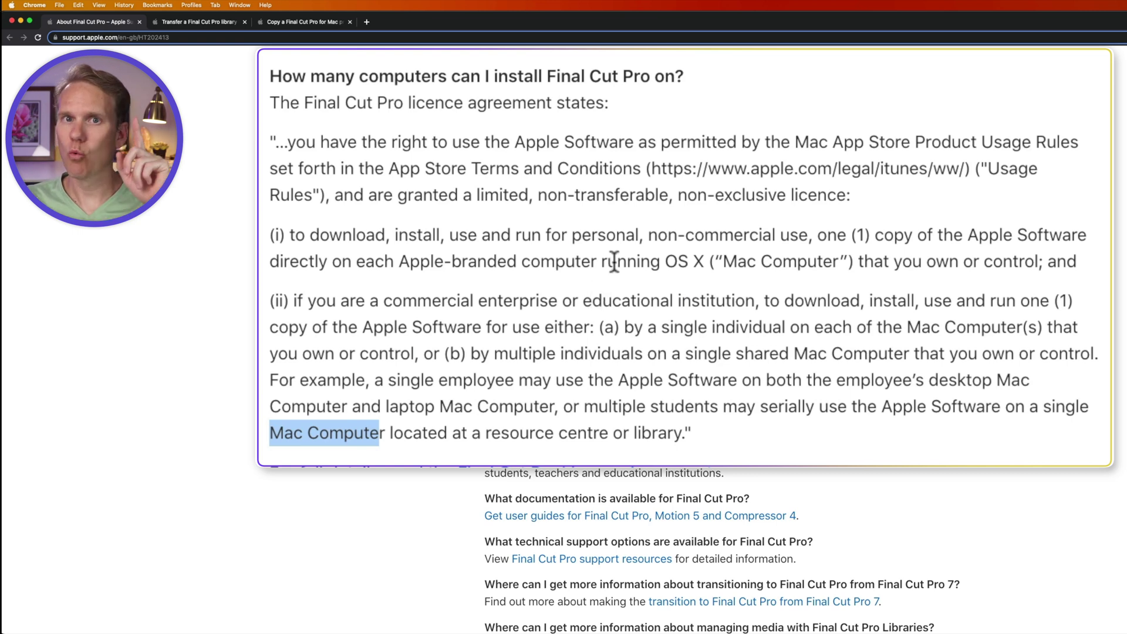
left_click(653, 360)
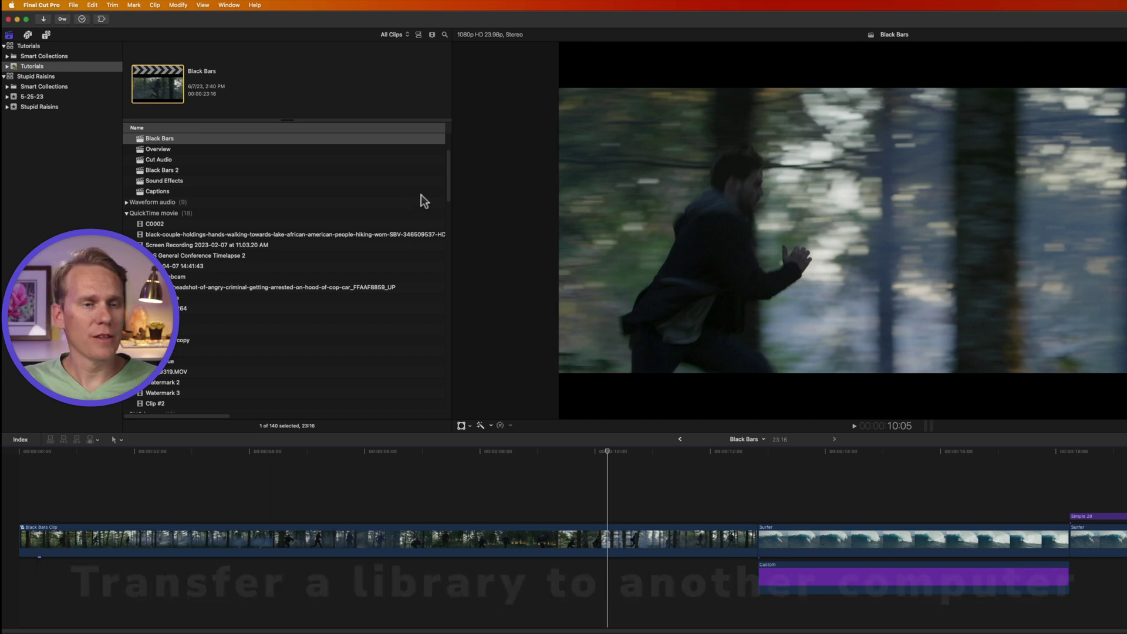
Step: Select the Tutorials library and bring up its Library Properties inspector with Cmd-4
left_click(59, 178)
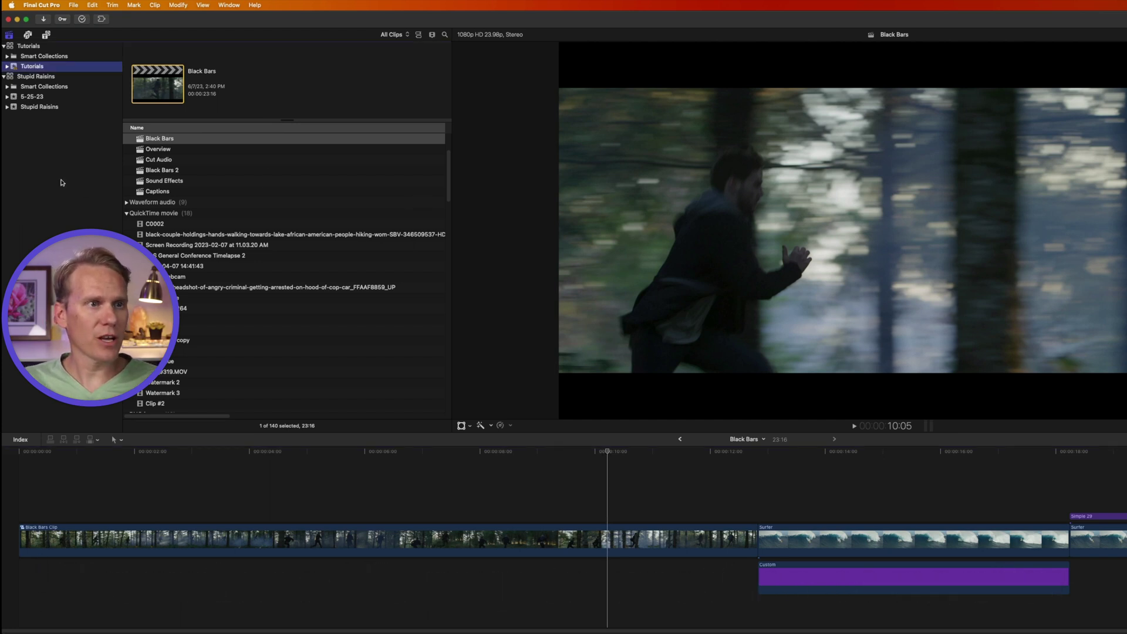
left_click(8, 35)
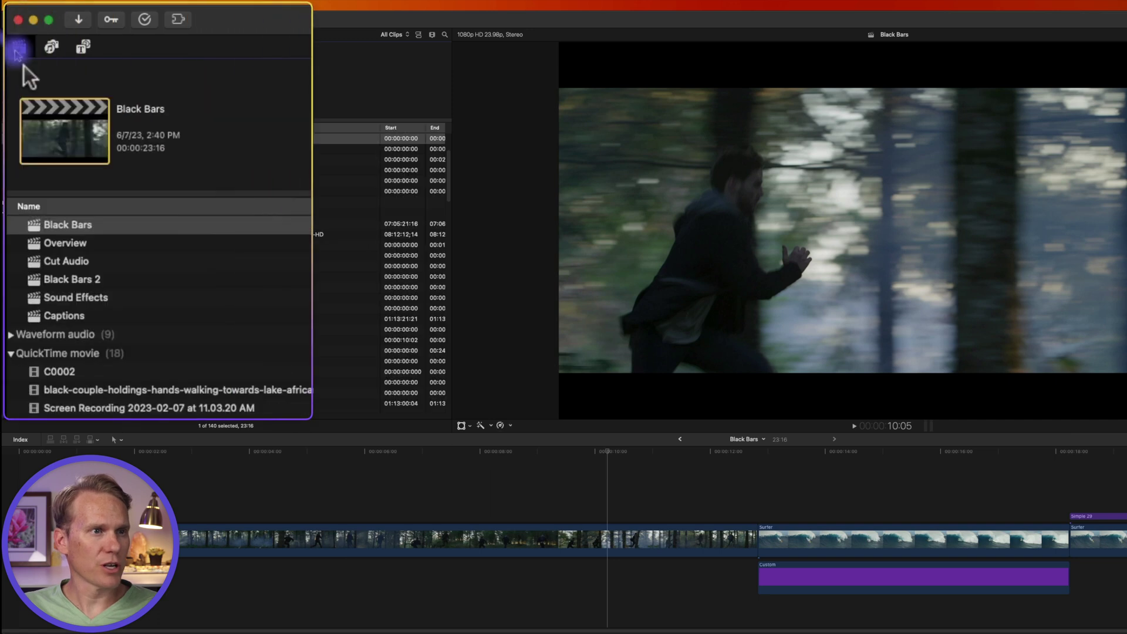
left_click(19, 51)
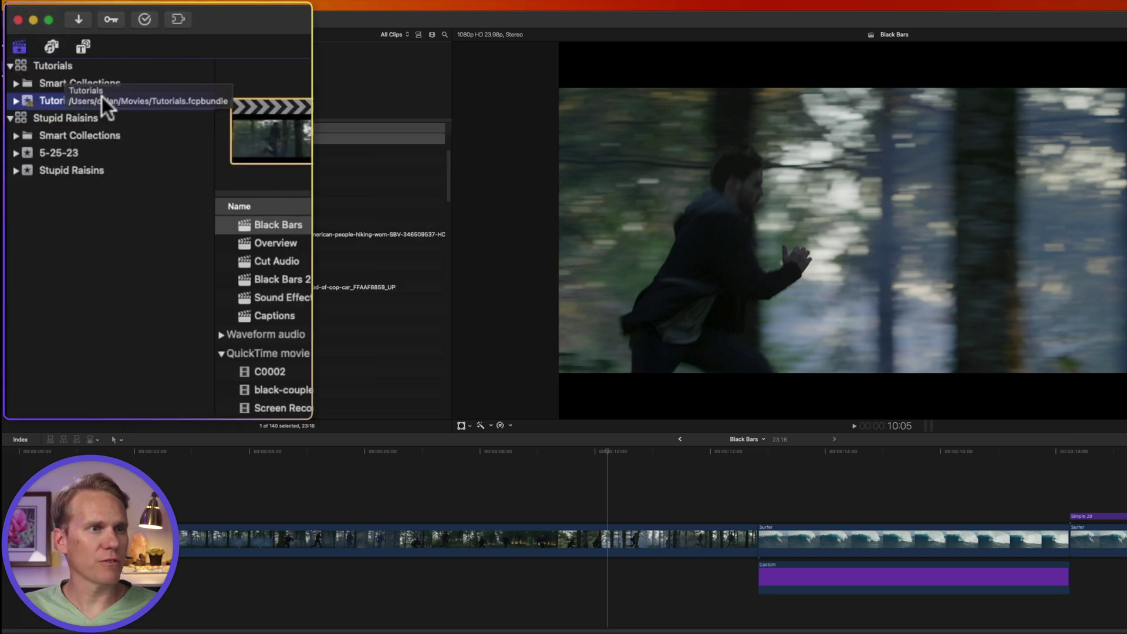
left_click(78, 65)
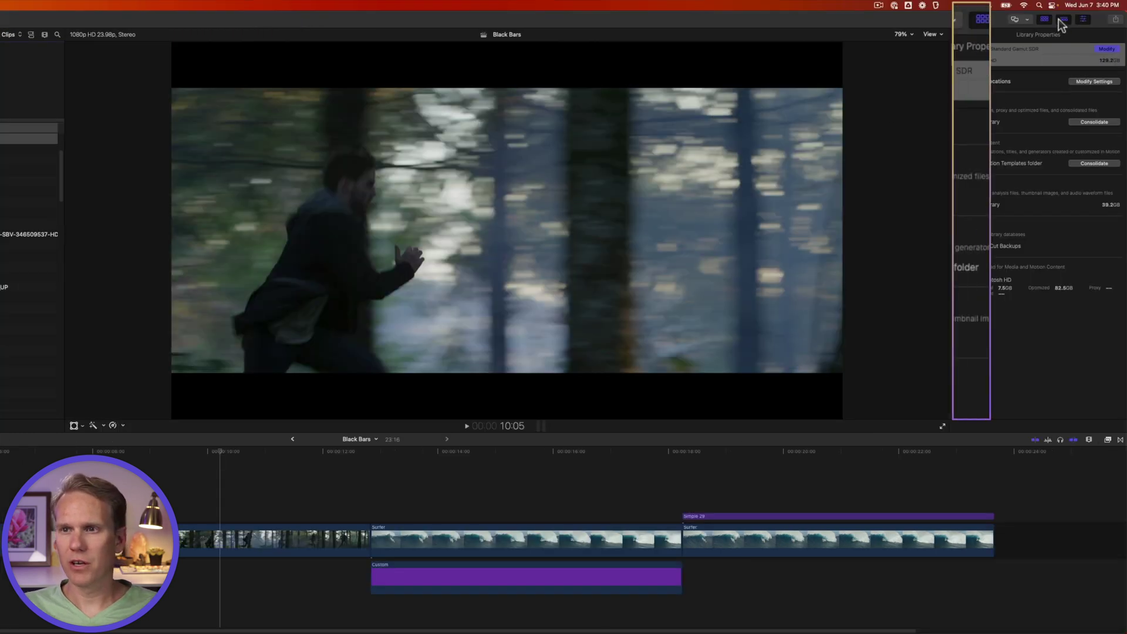
left_click(1083, 19)
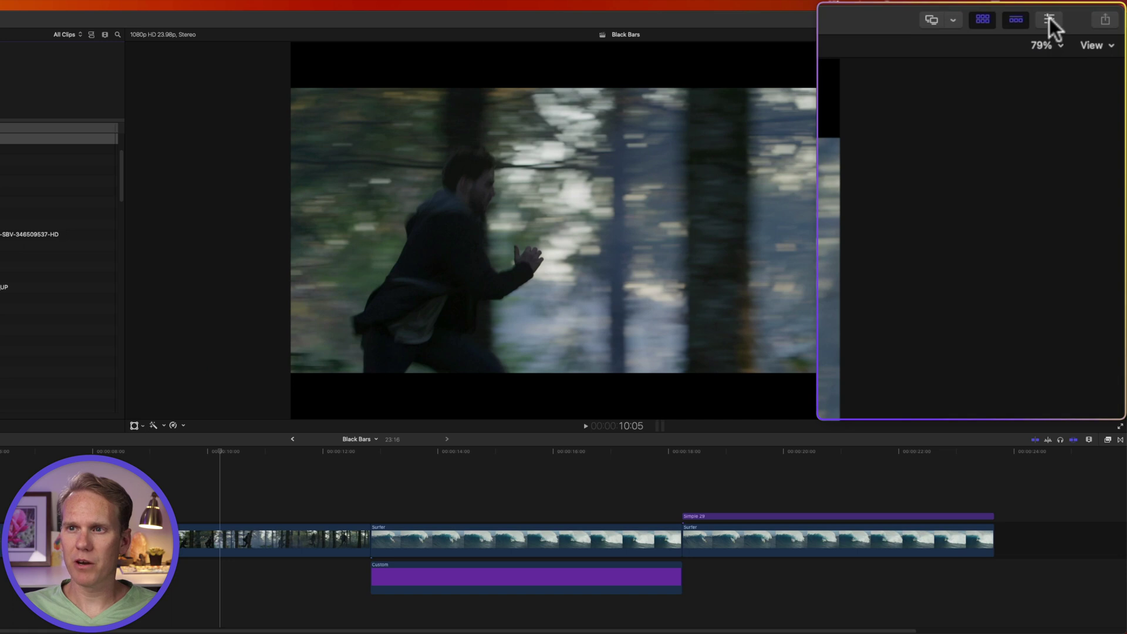
key("super+4")
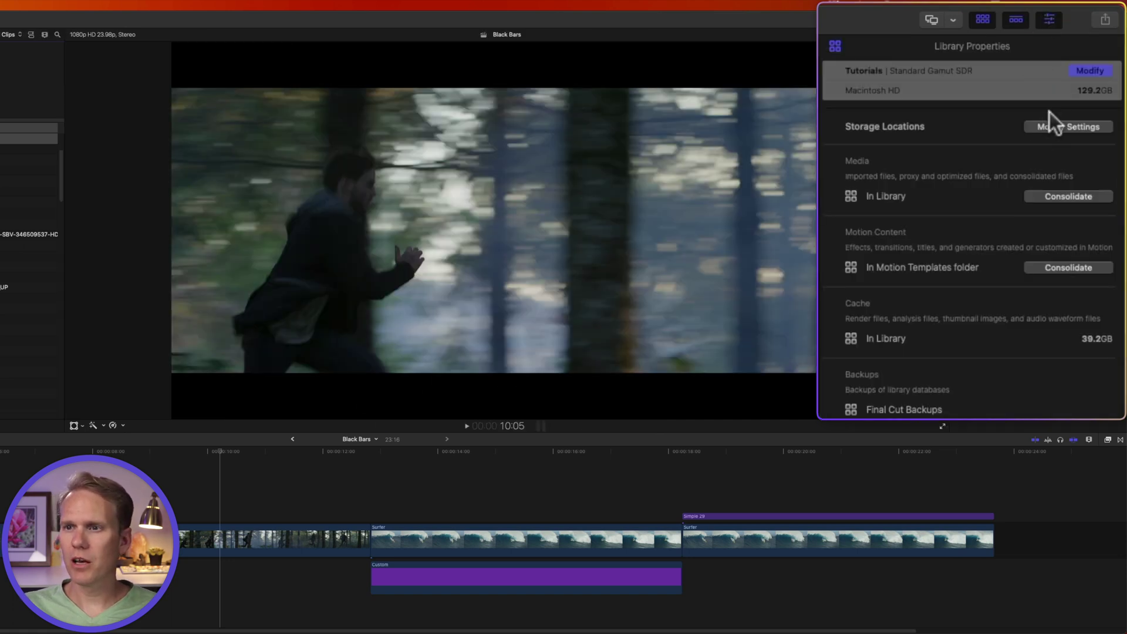
Step: Change the Tutorials library's Motion Content storage location to In Library
left_click(1051, 124)
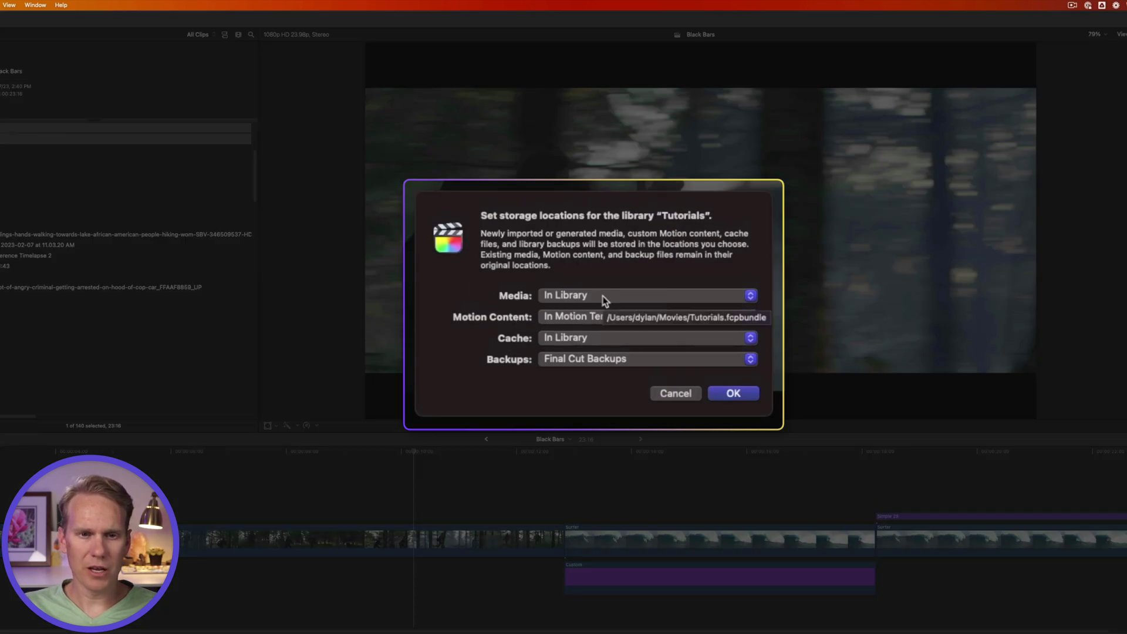
left_click(597, 318)
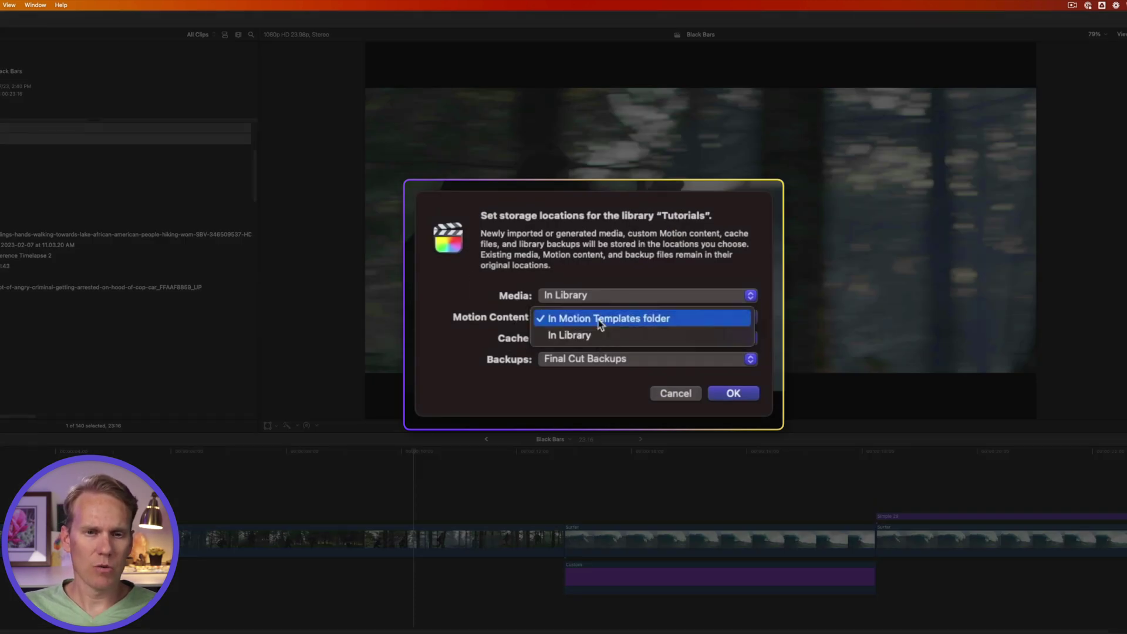
left_click(594, 333)
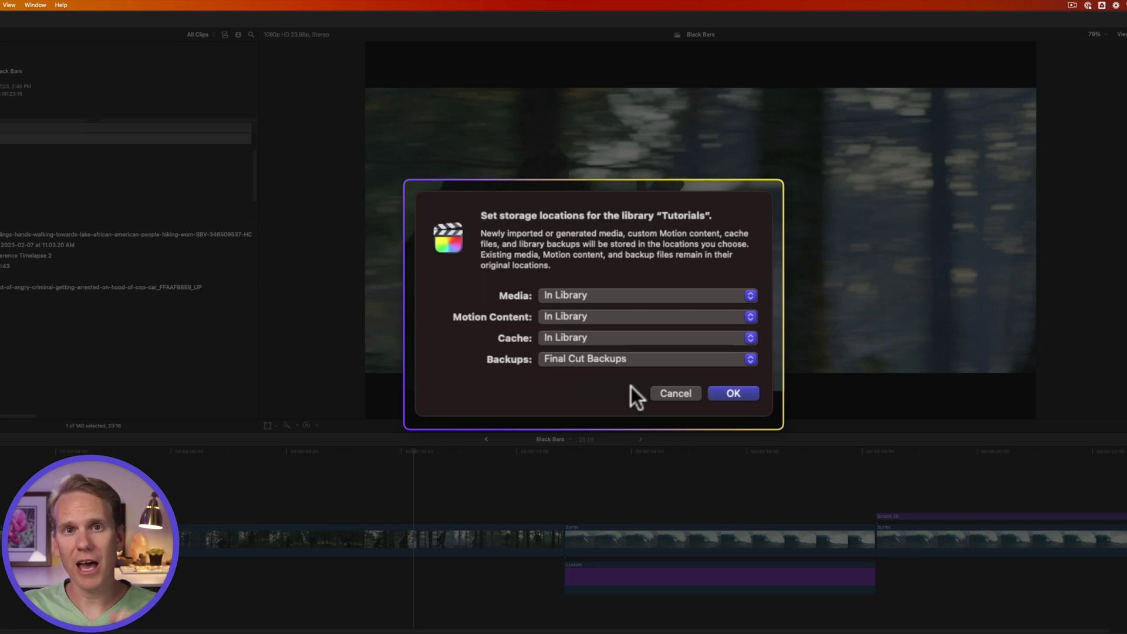
left_click(733, 395)
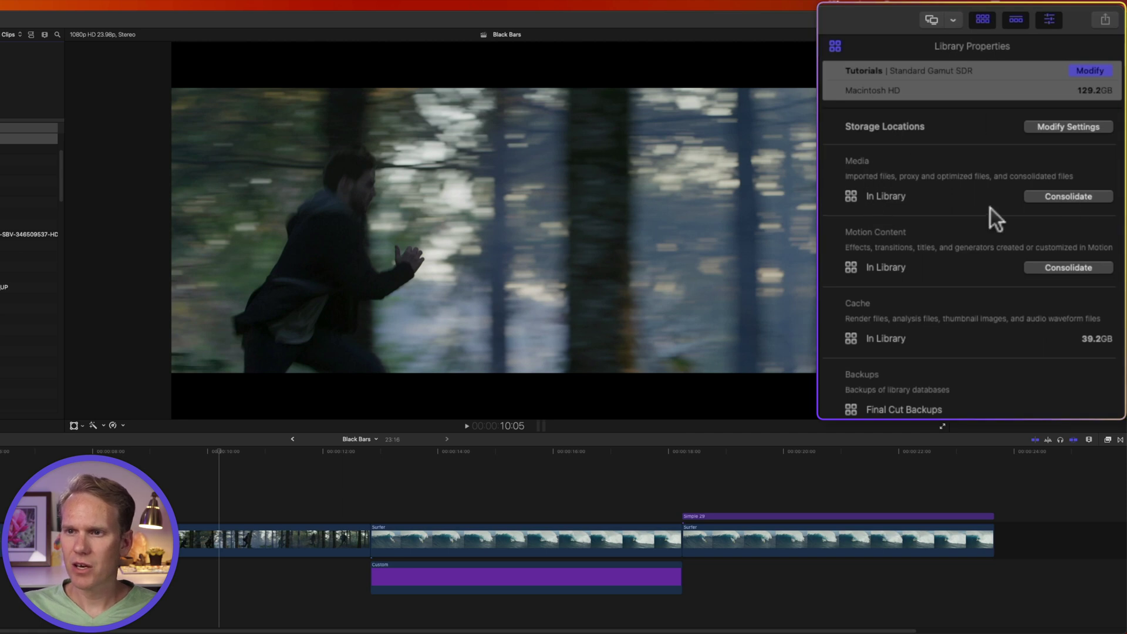
Step: Consolidate Tutorials' original media into the library and dismiss the no-files alert
left_click(1050, 200)
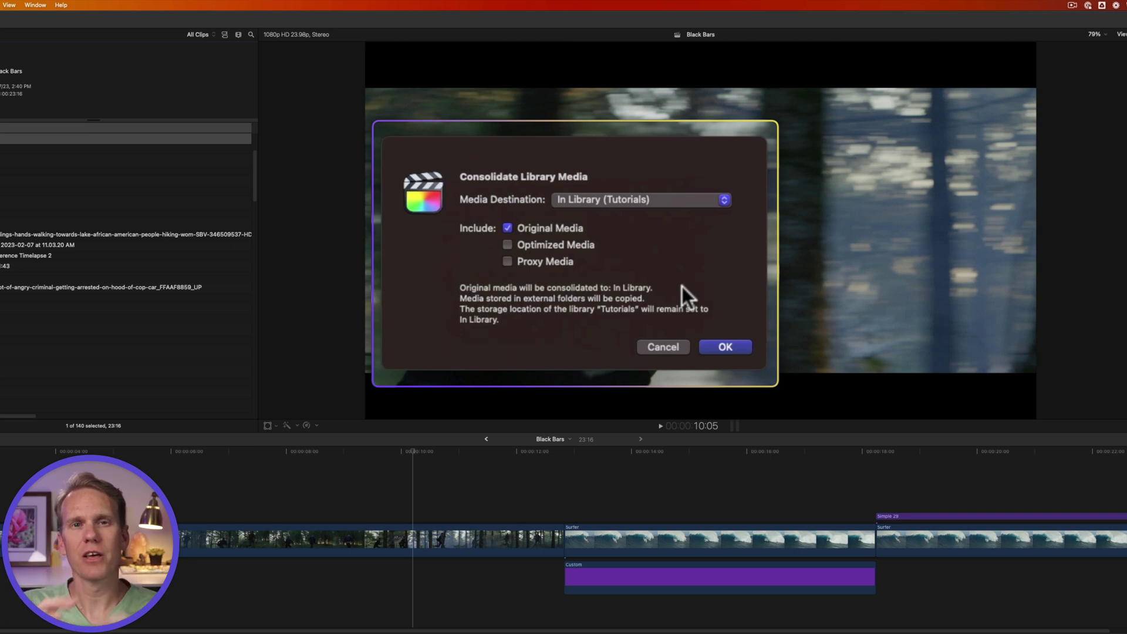
left_click(607, 199)
left_click(607, 200)
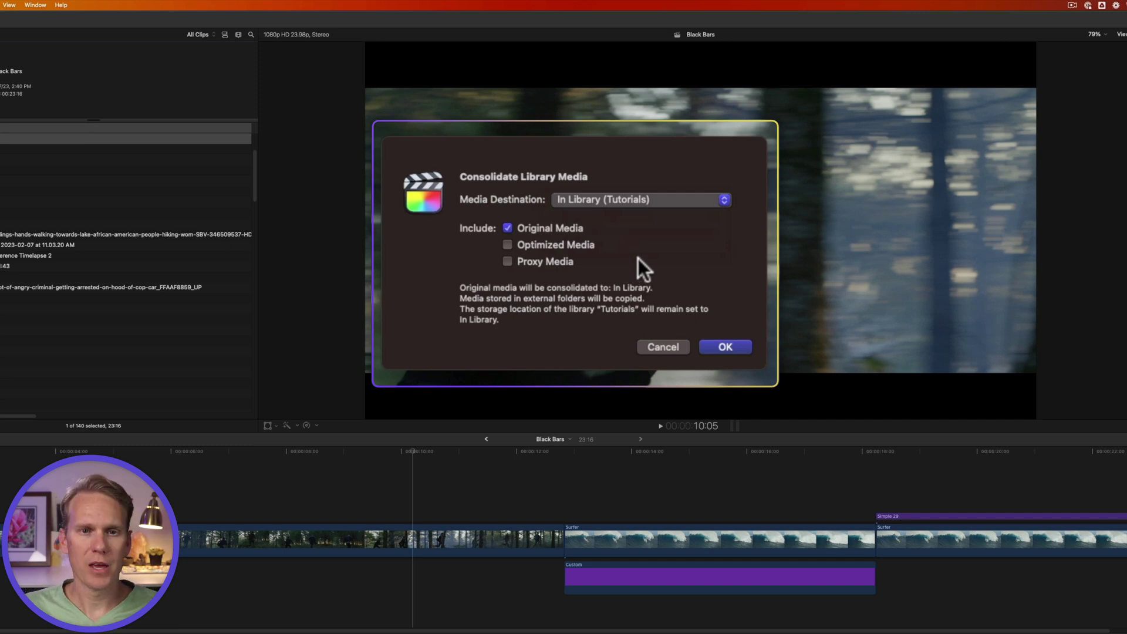
left_click(723, 347)
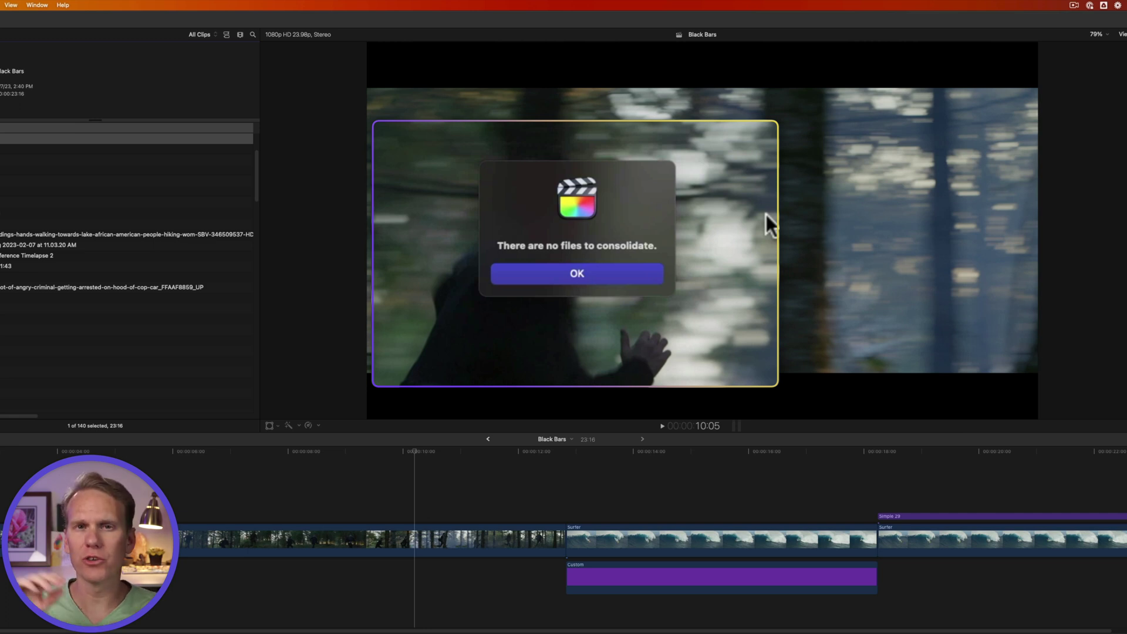
left_click(579, 277)
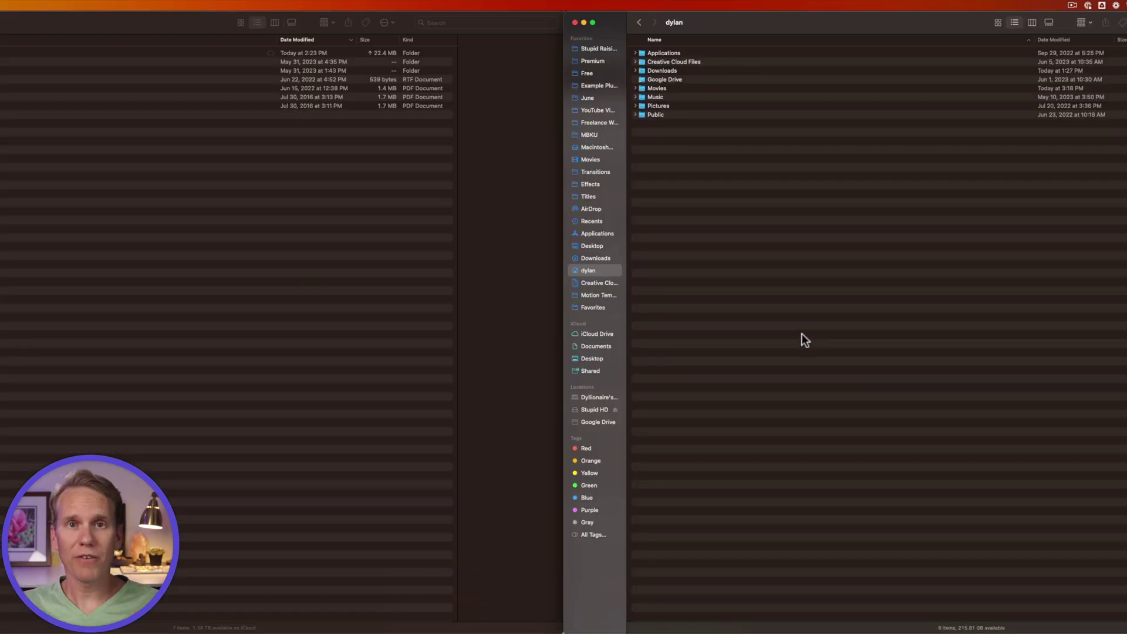
Step: Go to Macintosh HD > Users > the user's home folder > Movies in list view and review the libraries
key("shift+super+c")
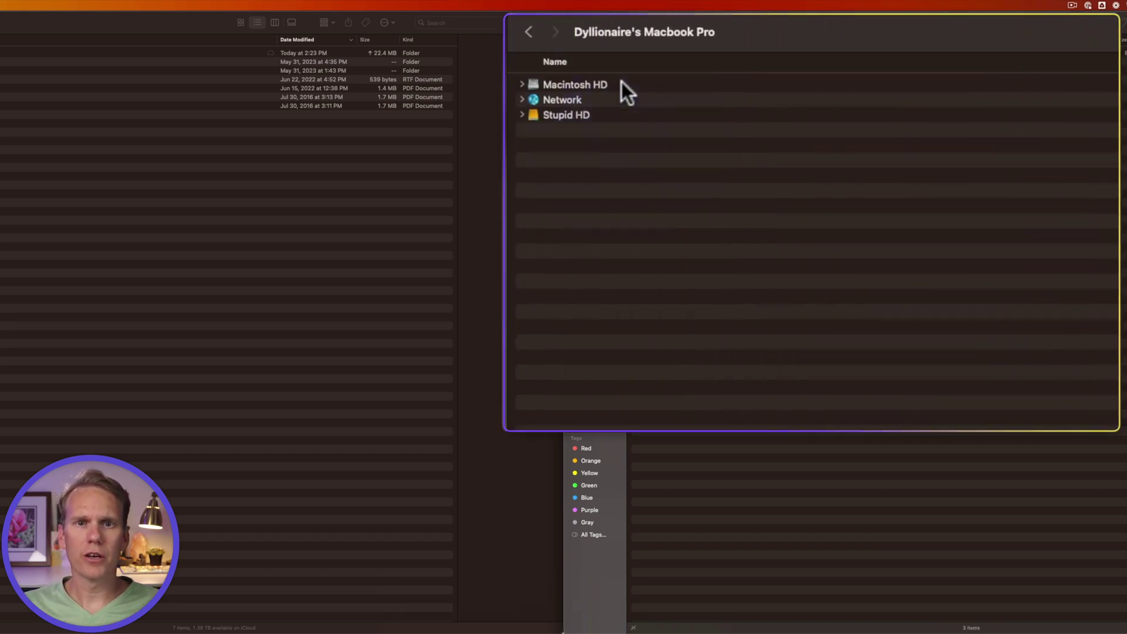
double_click(622, 84)
left_click(598, 114)
left_click(755, 81)
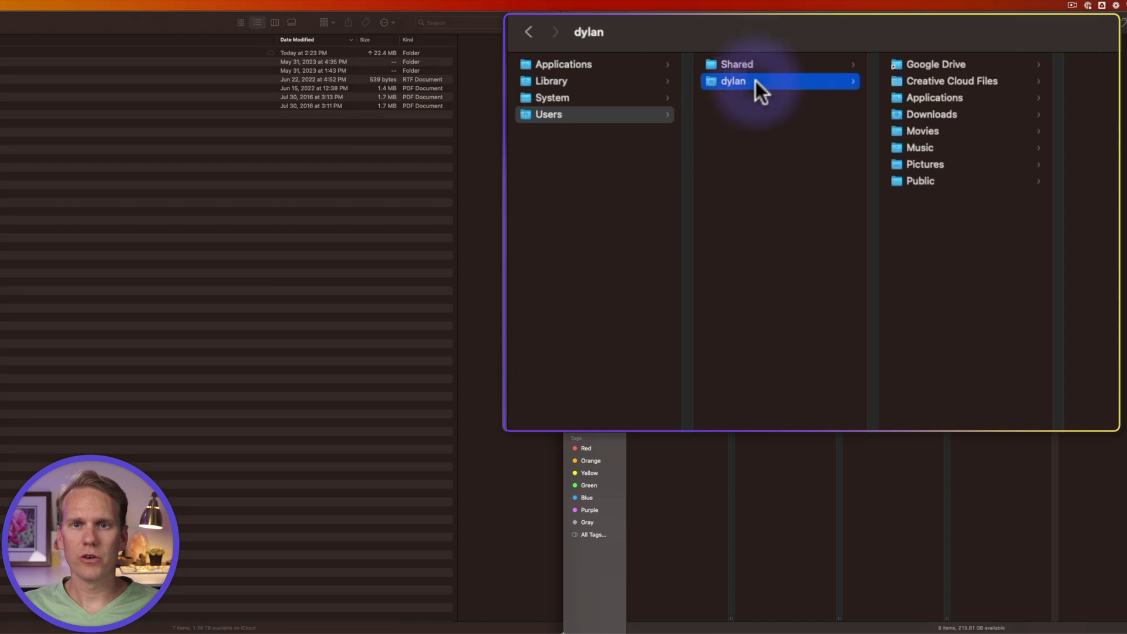
left_click(958, 130)
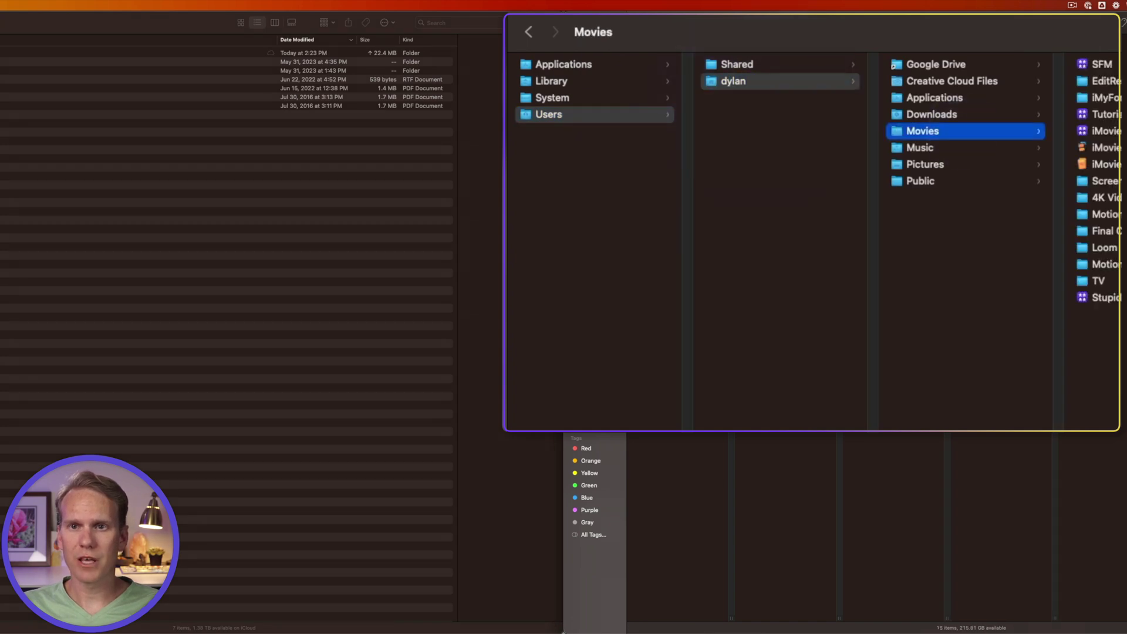
key("super+2")
left_click(628, 129)
left_click(611, 251)
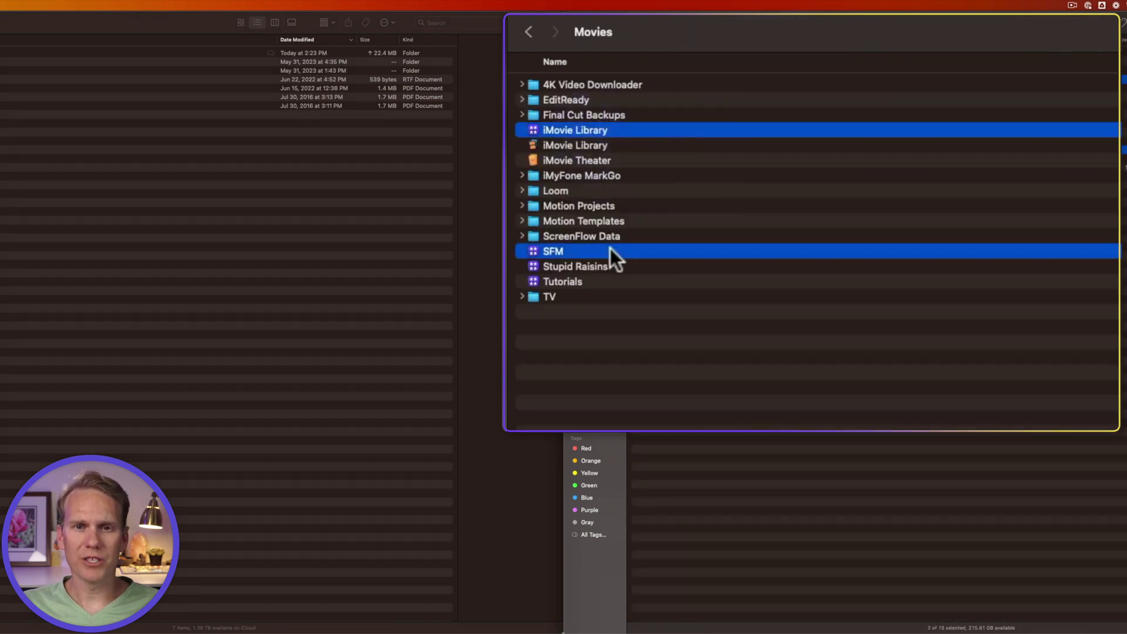
left_click(615, 266)
left_click(583, 281)
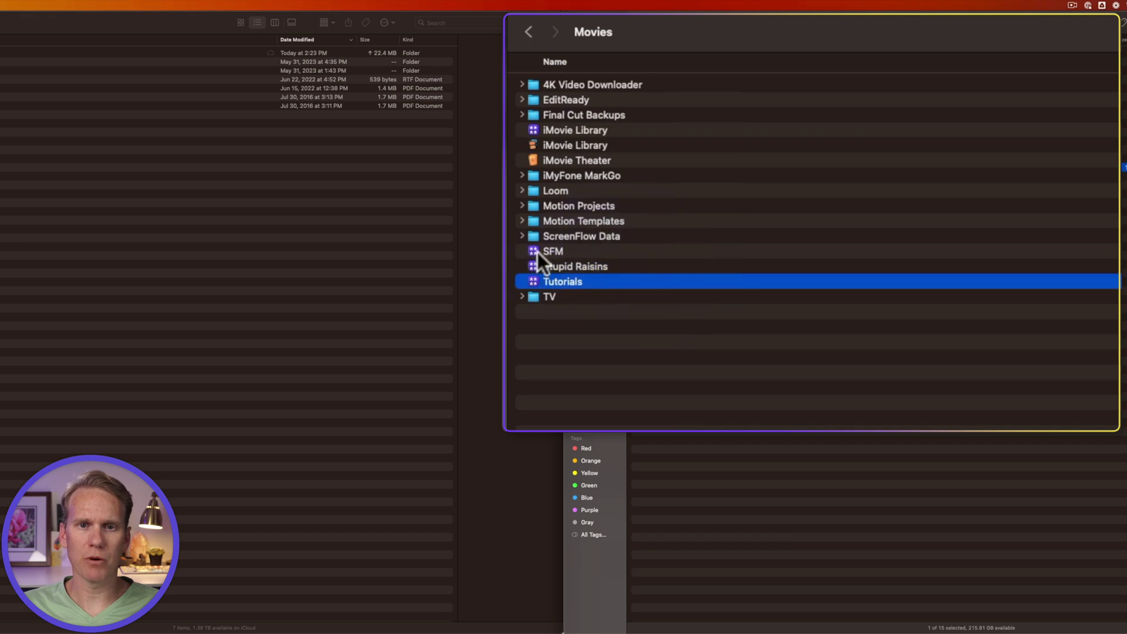
left_click(537, 252)
Step: Option-drag the iMovie Library onto the Stupid HD drive to copy it
left_click(628, 130)
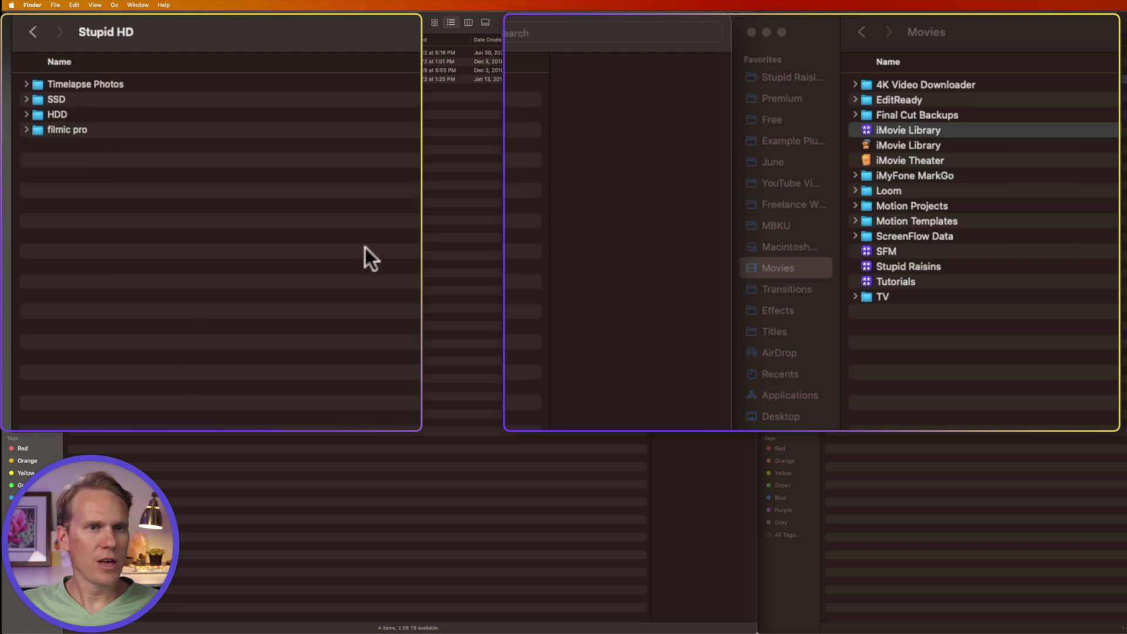
left_click_drag(901, 129, 404, 317)
key("alt")
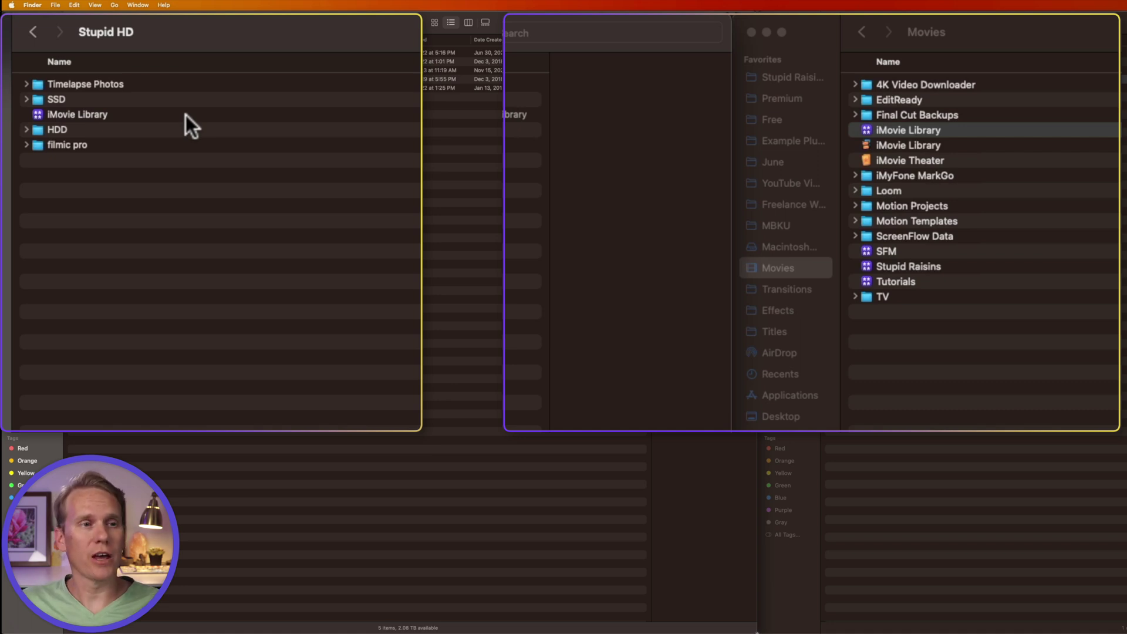
Step: Copy the iMovie Library from Stupid HD back into Movies and open it in Final Cut Pro
left_click(154, 114)
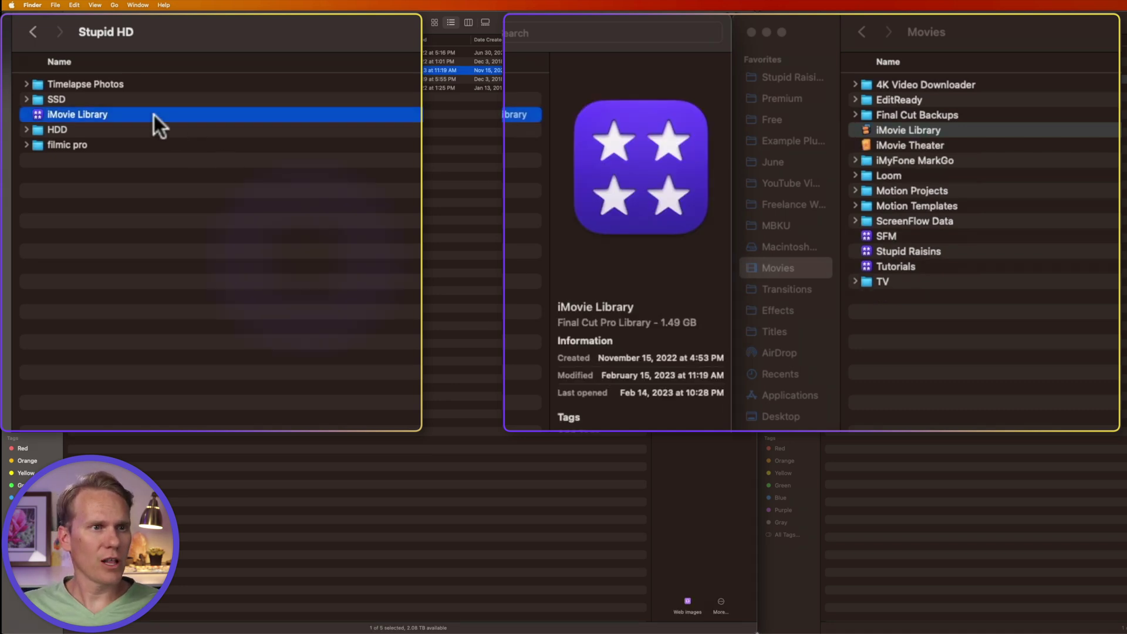
left_click_drag(154, 114, 968, 329)
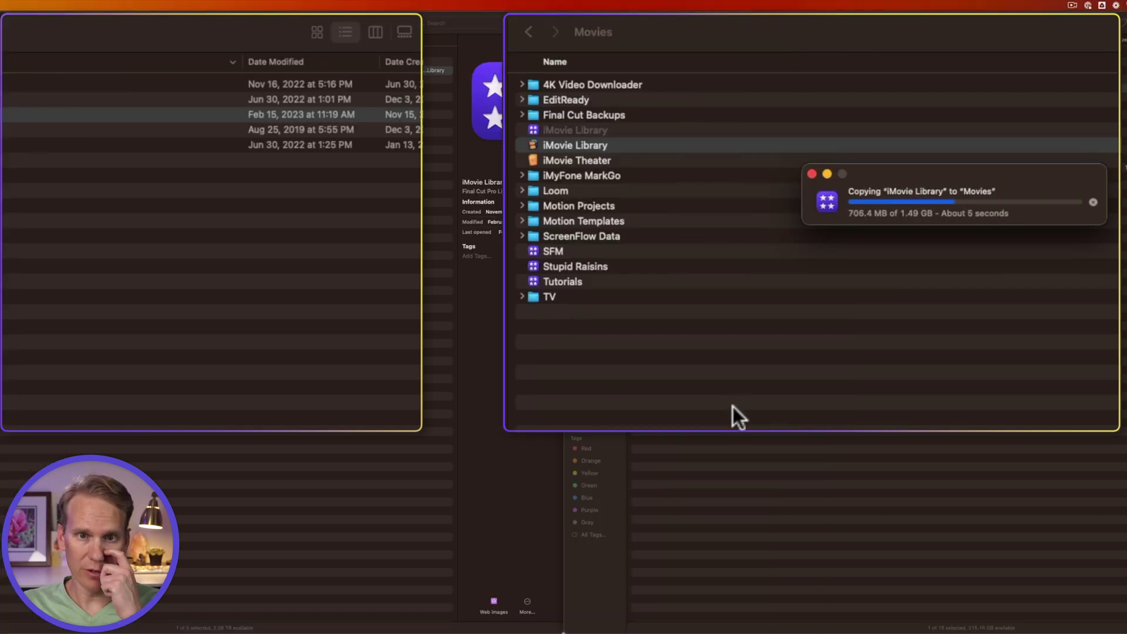
left_click(622, 129)
double_click(622, 128)
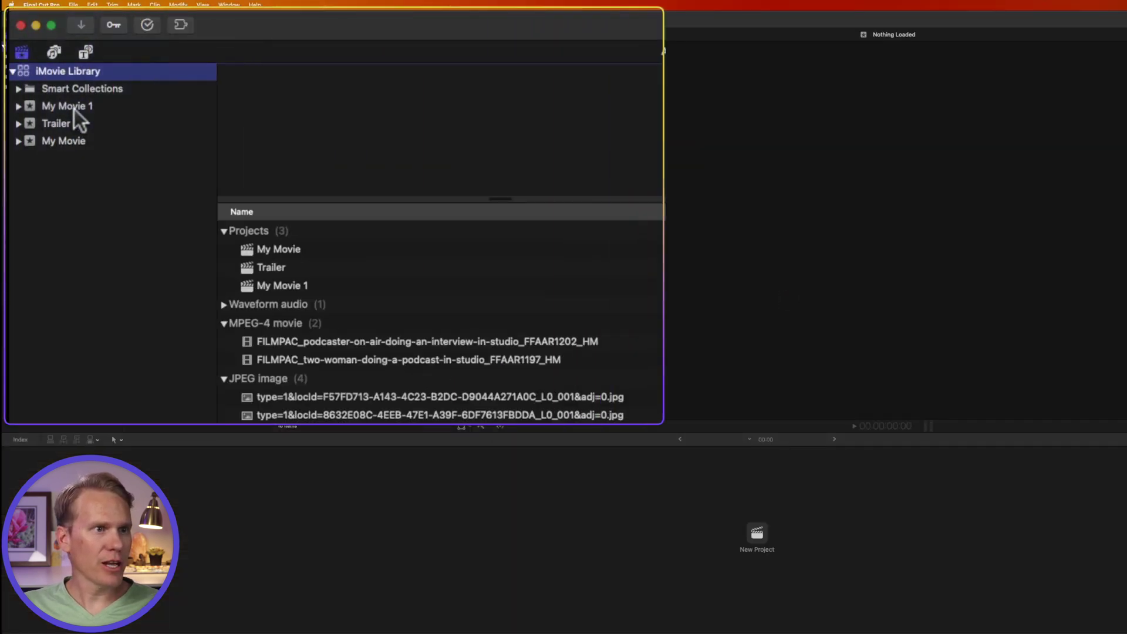
Step: Browse the iMovie Library's My Movie 1, Trailer and My Movie events and preview the FILMPAC clips
left_click(74, 109)
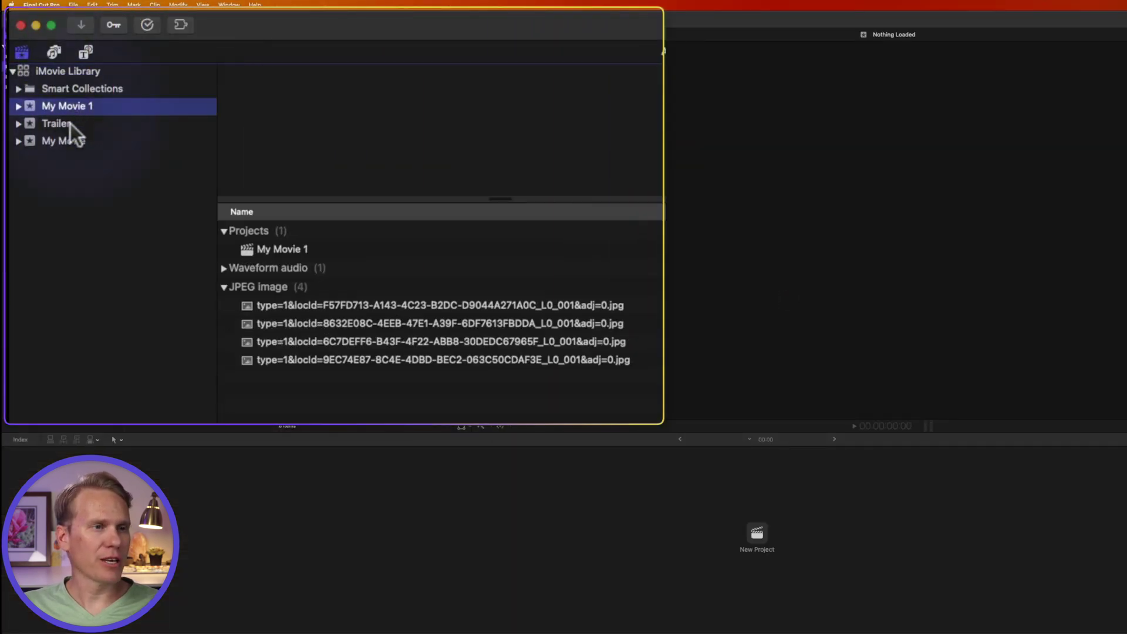
left_click(71, 124)
left_click(73, 141)
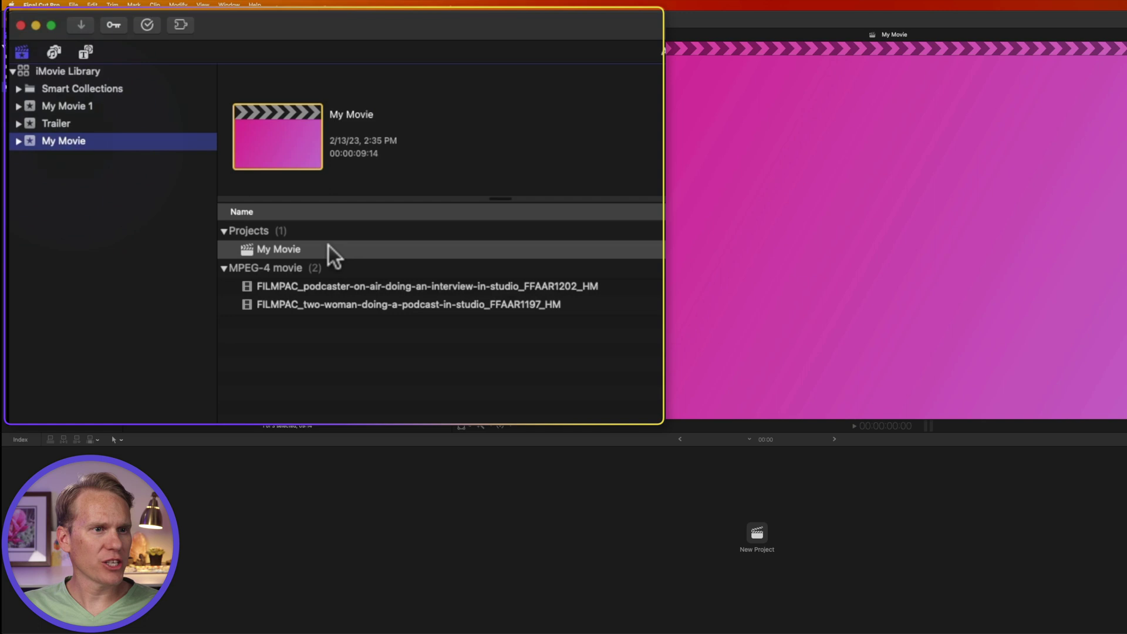
left_click(374, 287)
left_click(392, 310)
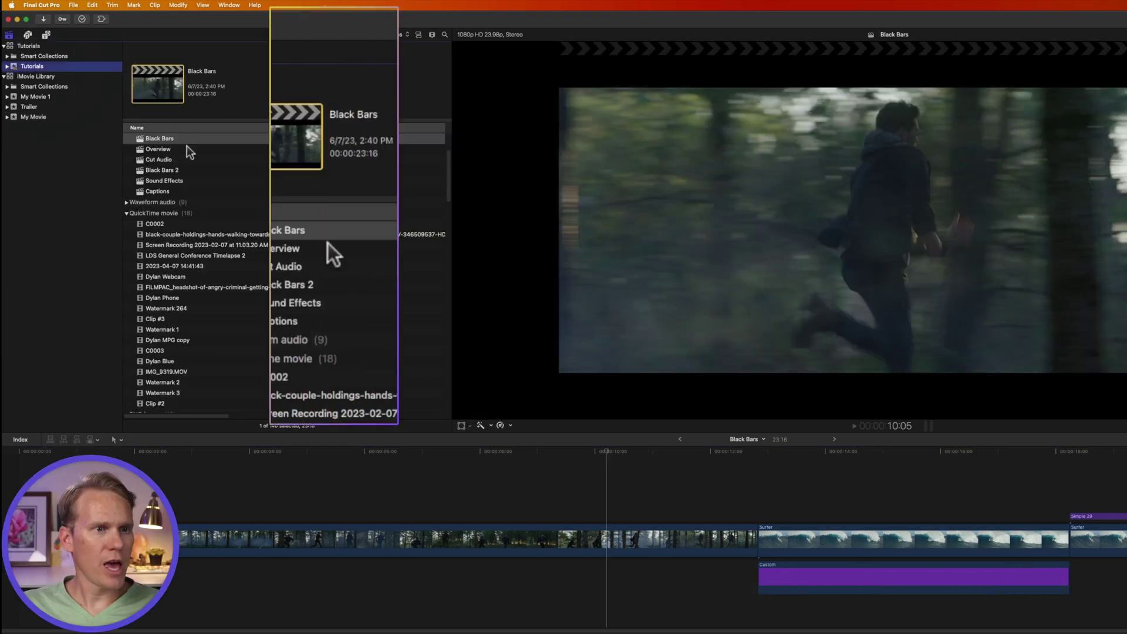
Step: Select the Tutorials projects from Titles down to Overview, then narrow to Overview
left_click(324, 314)
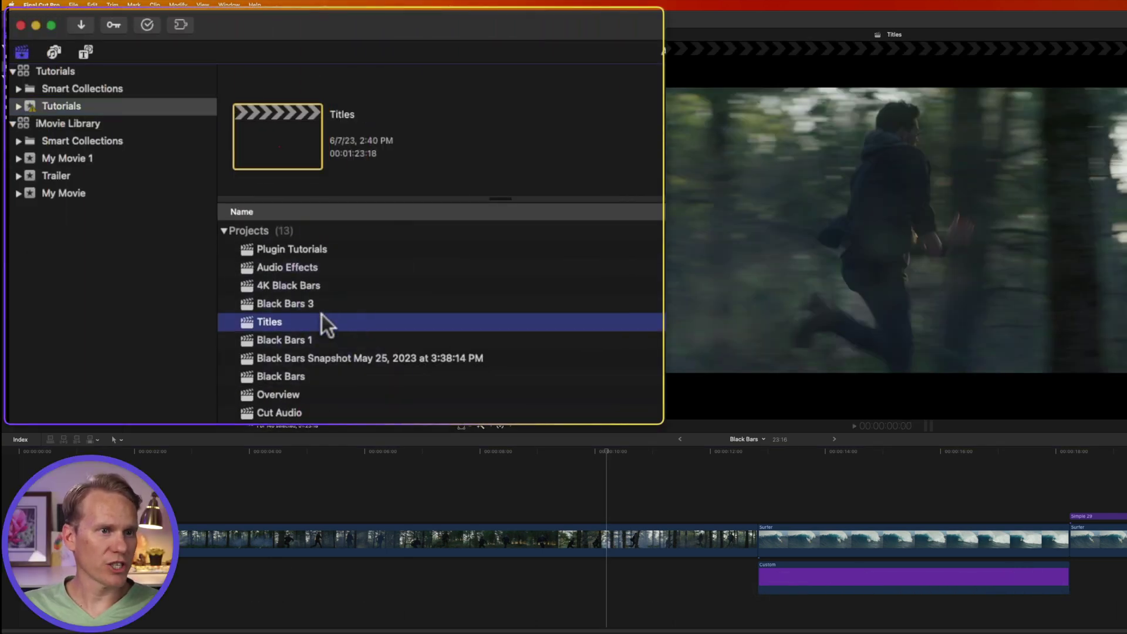
left_click(297, 394, "shift")
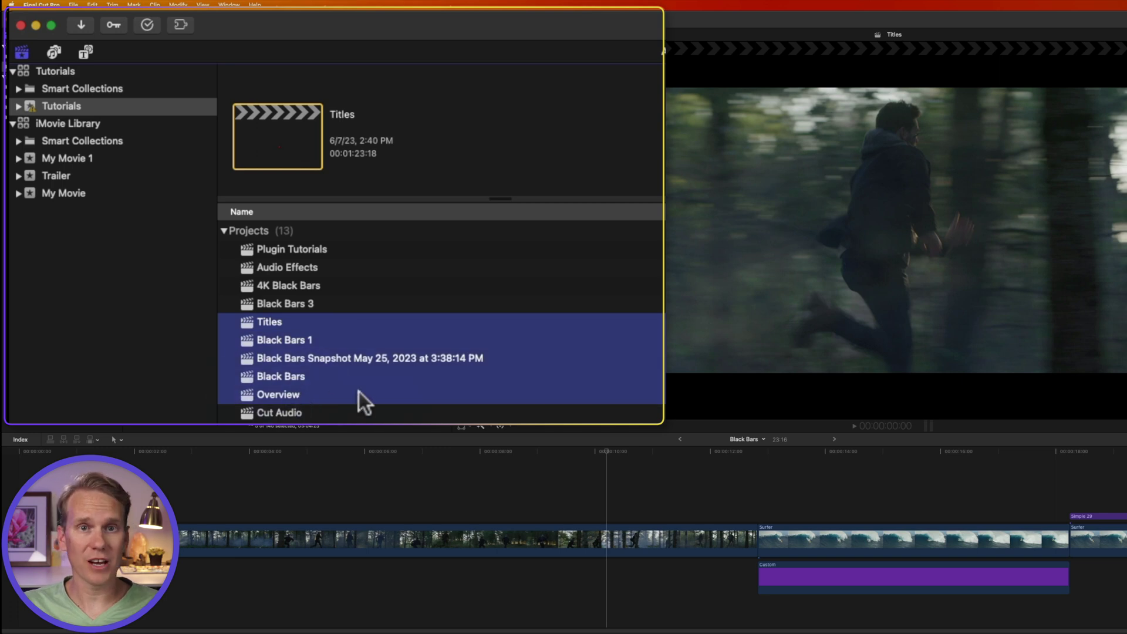
left_click(522, 397)
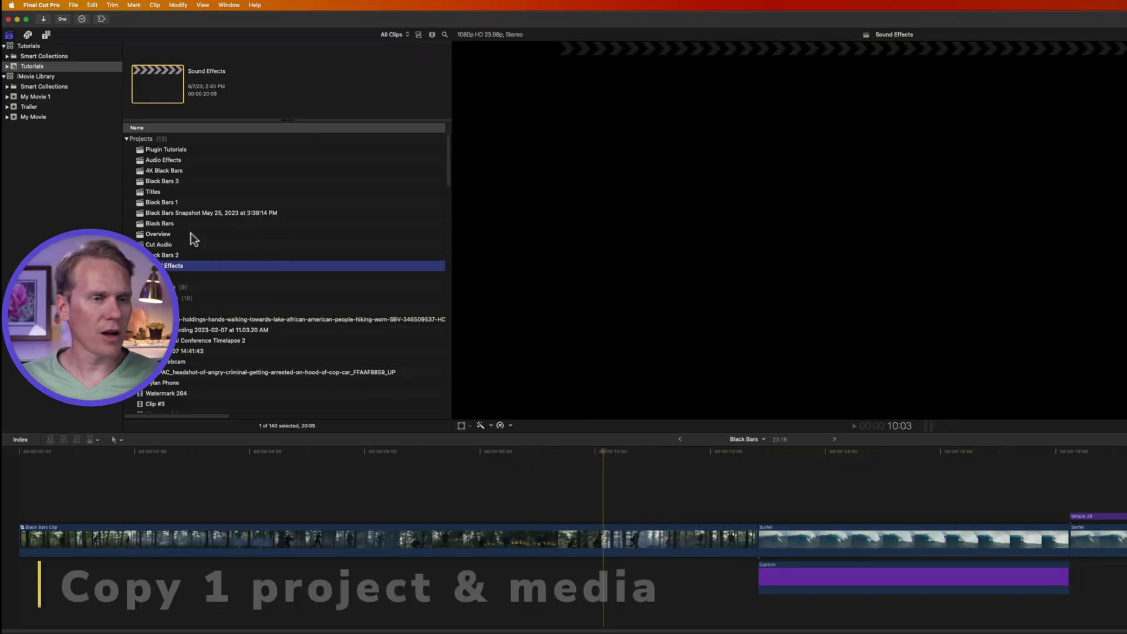
Step: Copy the Black Bars project with its media into a new library named 'Copy Project & Media'
left_click(192, 233)
left_click(204, 224)
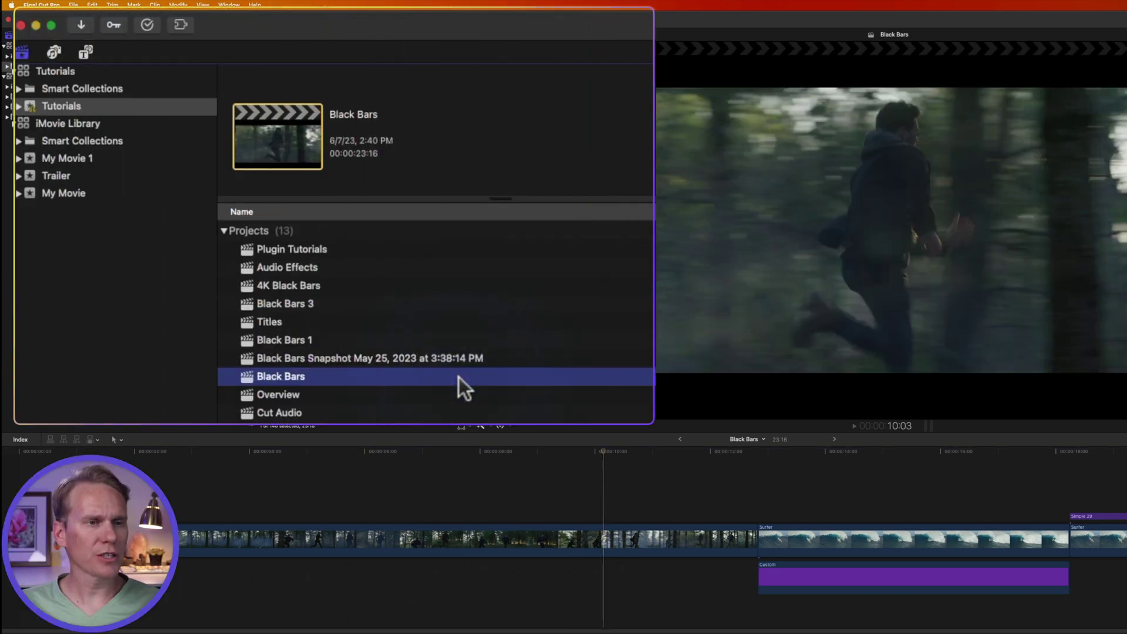
left_click(133, 7)
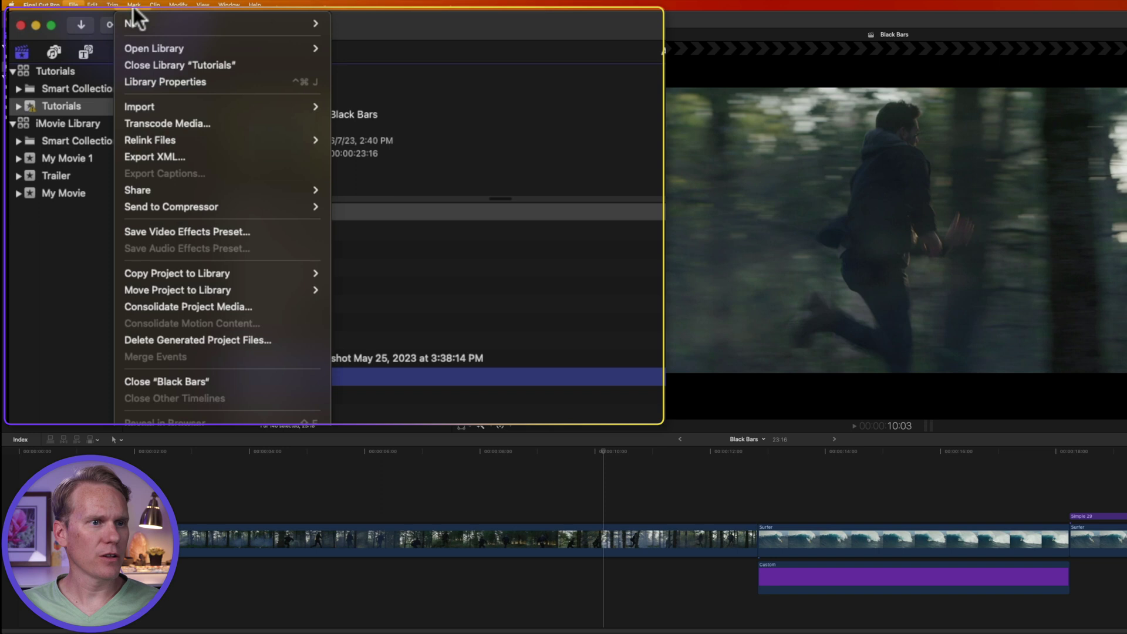
mouse_move(262, 277)
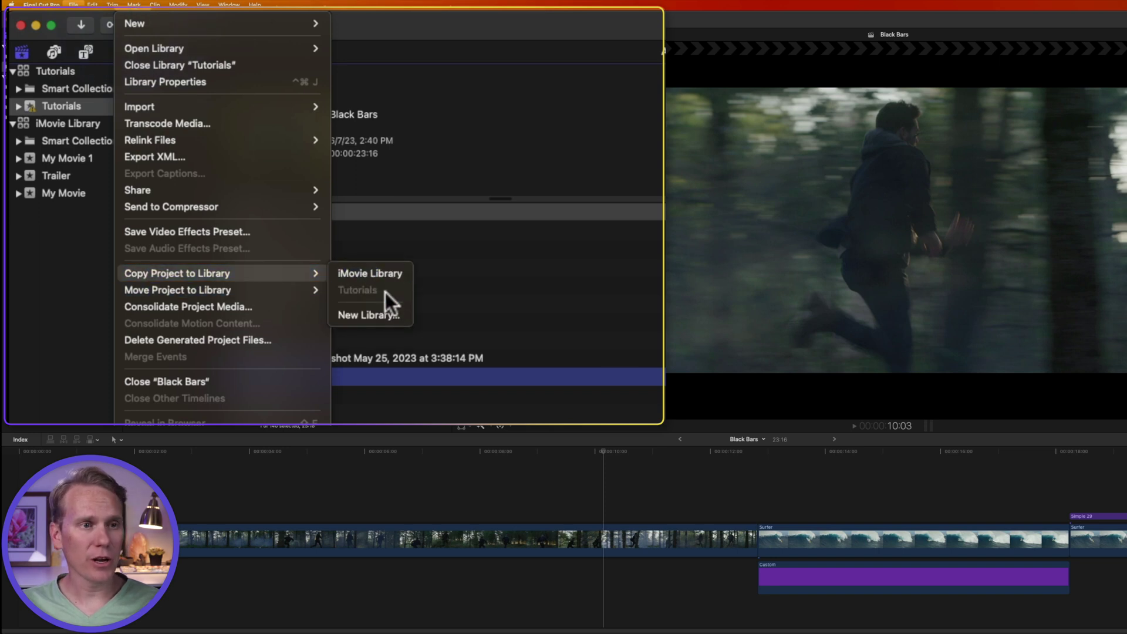
left_click(369, 316)
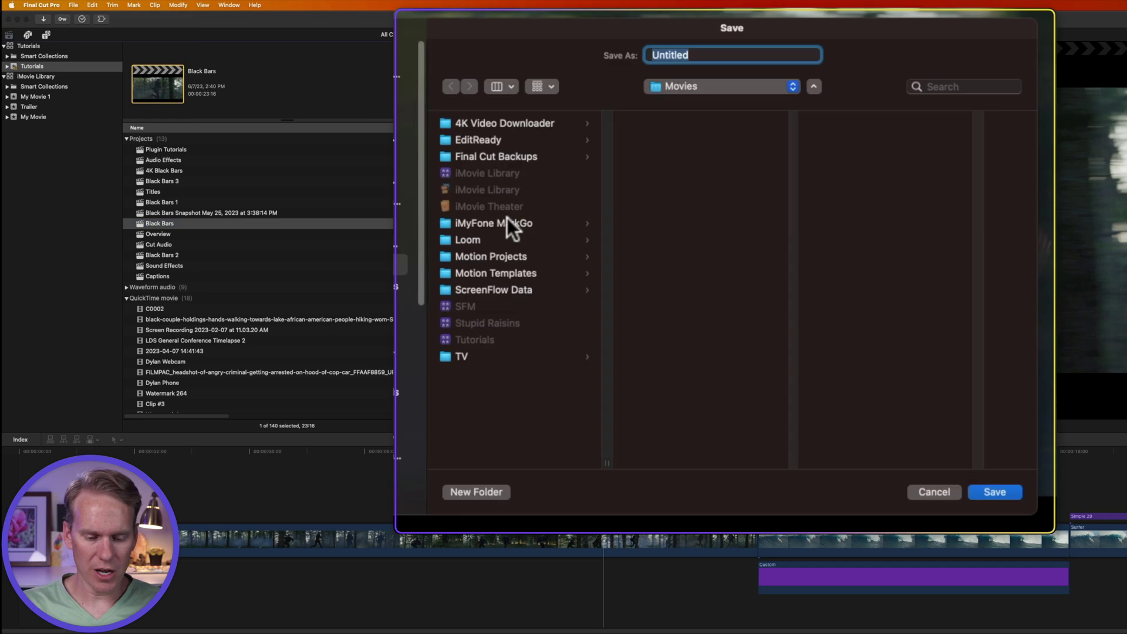
type("Copy Project & Media")
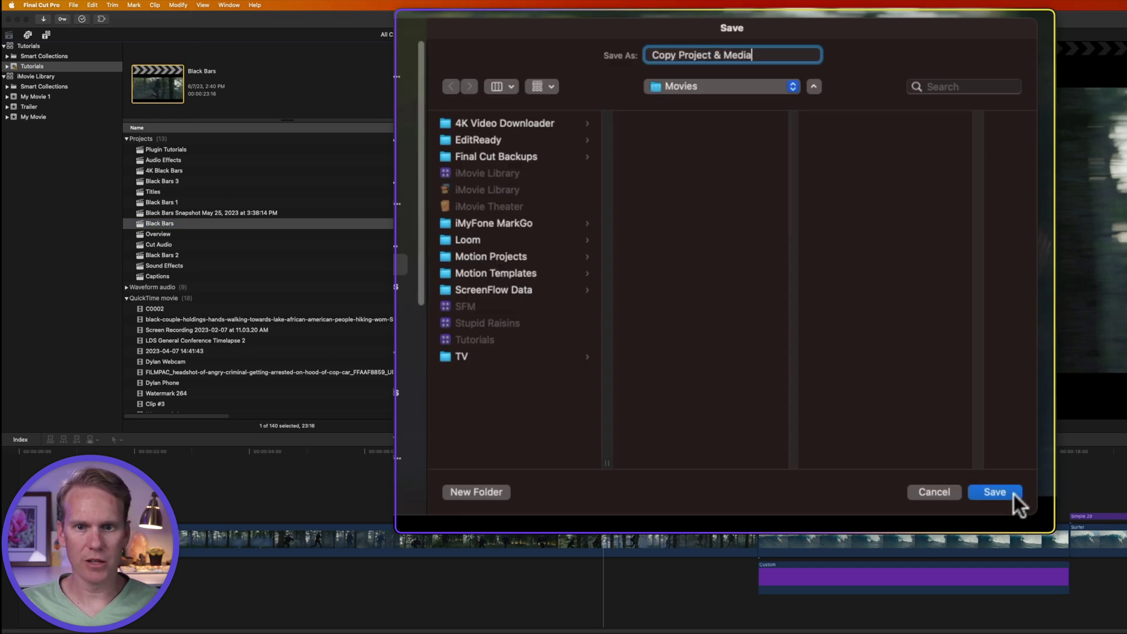
left_click(994, 491)
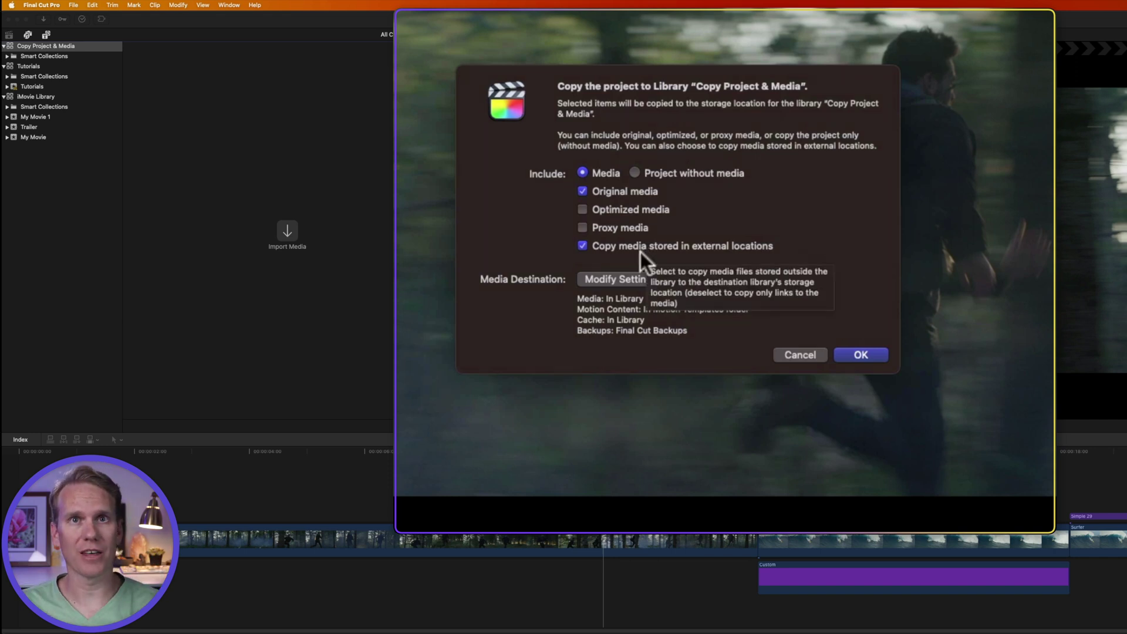
left_click(869, 353)
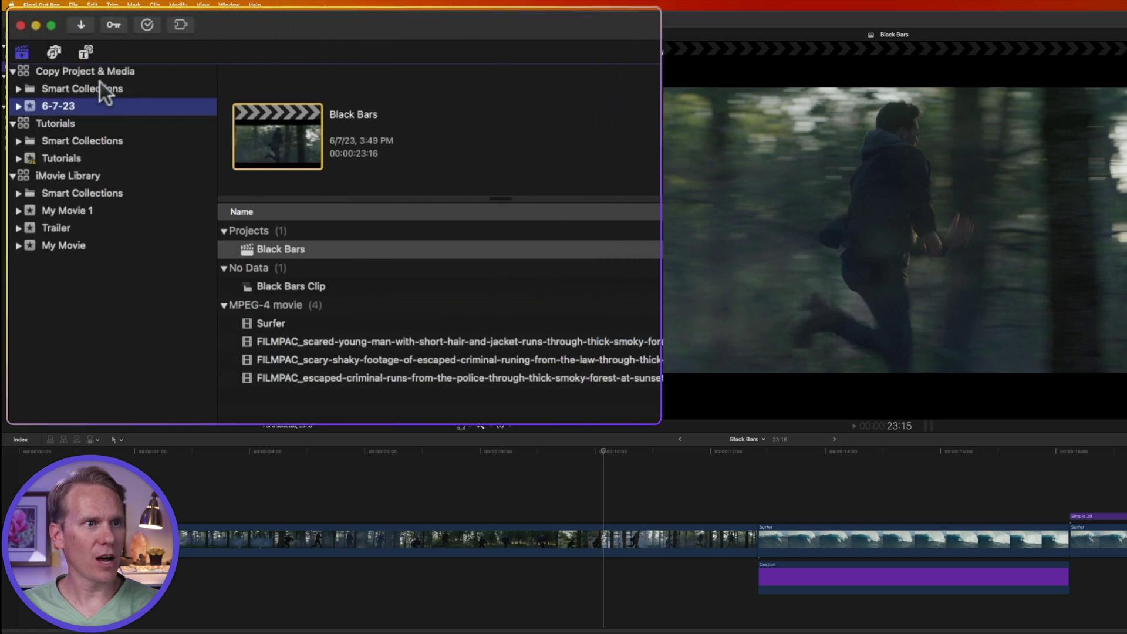
Step: Review the 6-7-23 event's Black Bars clip and FILMPAC clips, and load the Black Bars project
left_click(380, 251)
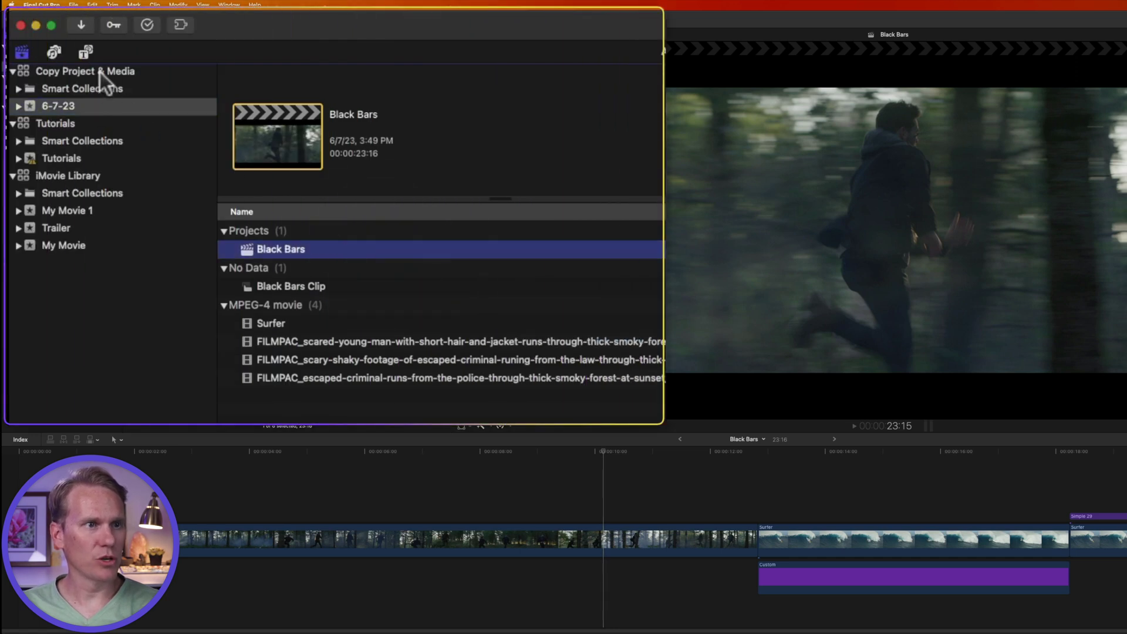
left_click(97, 108)
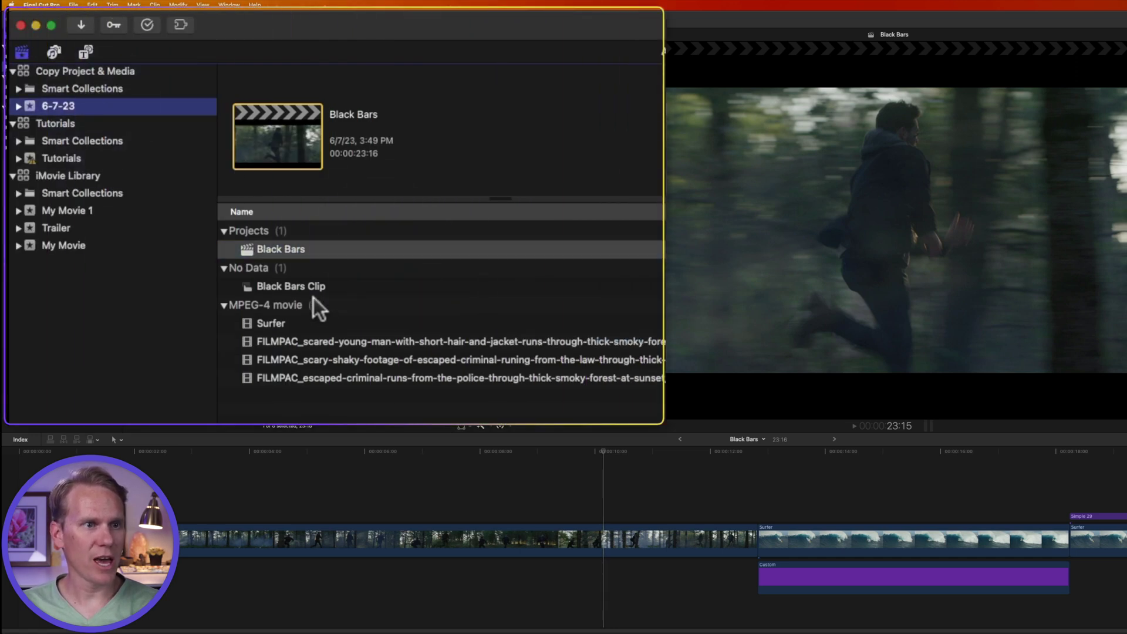
left_click(311, 288)
left_click(323, 343)
left_click(326, 360)
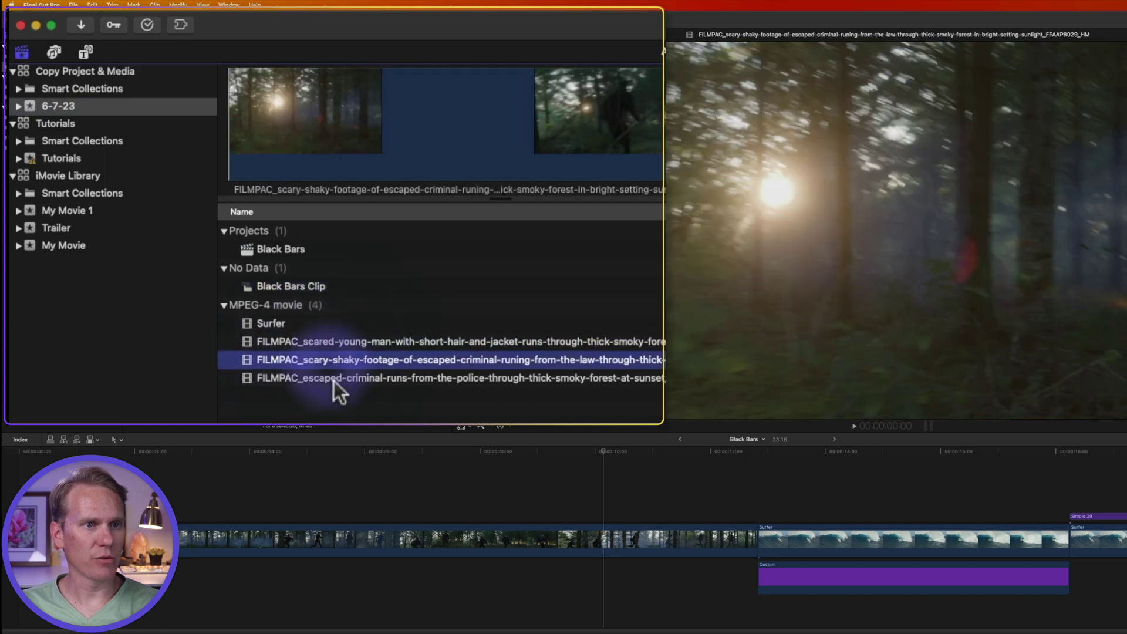
left_click(333, 381)
left_click(301, 251)
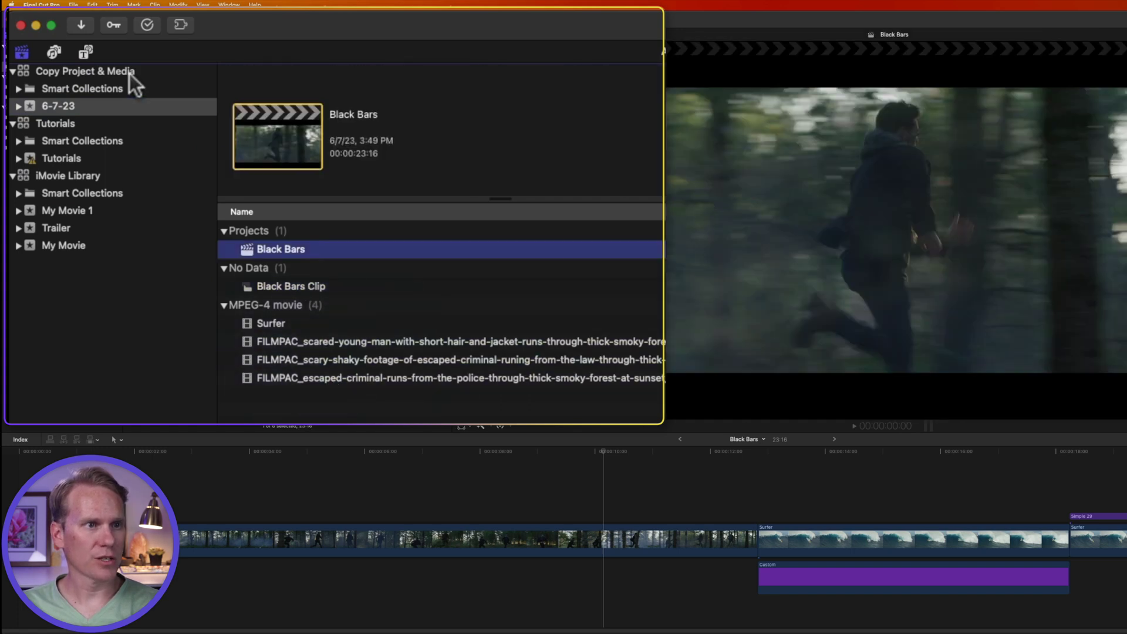
Step: Set the Copy Project & Media library's Motion Content storage to In Library
left_click(130, 73)
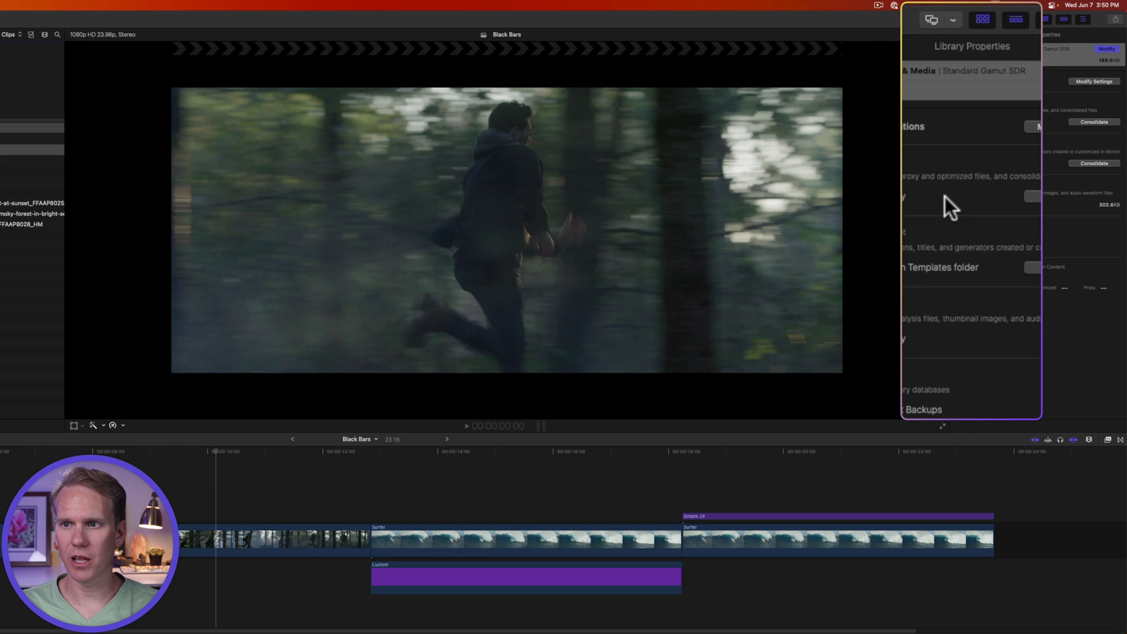
left_click(1028, 128)
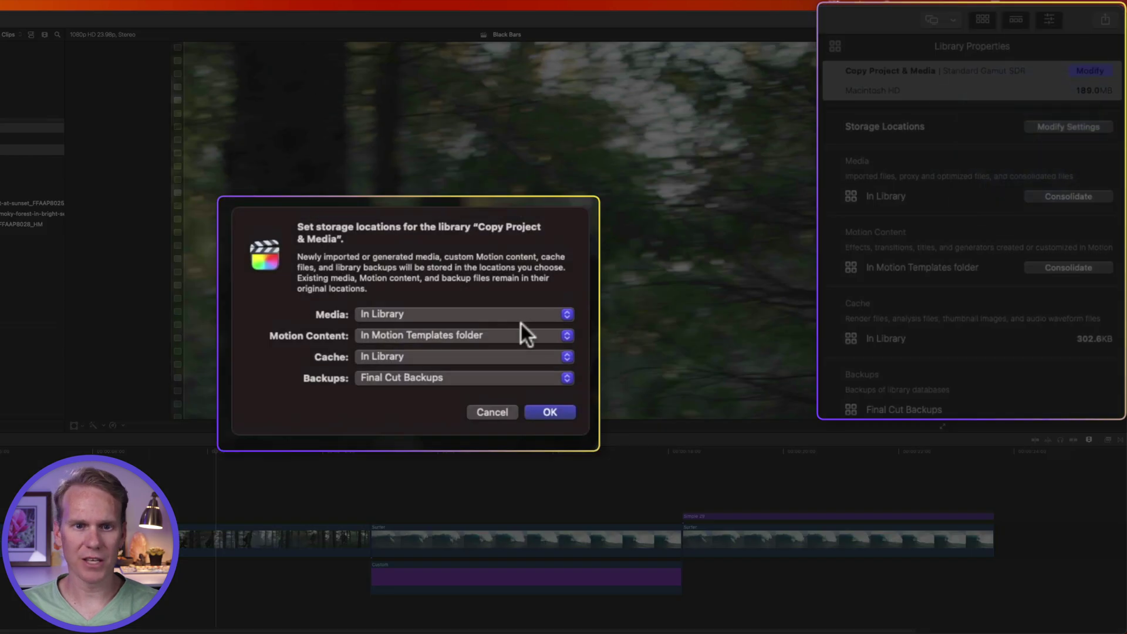
left_click(493, 334)
left_click(487, 356)
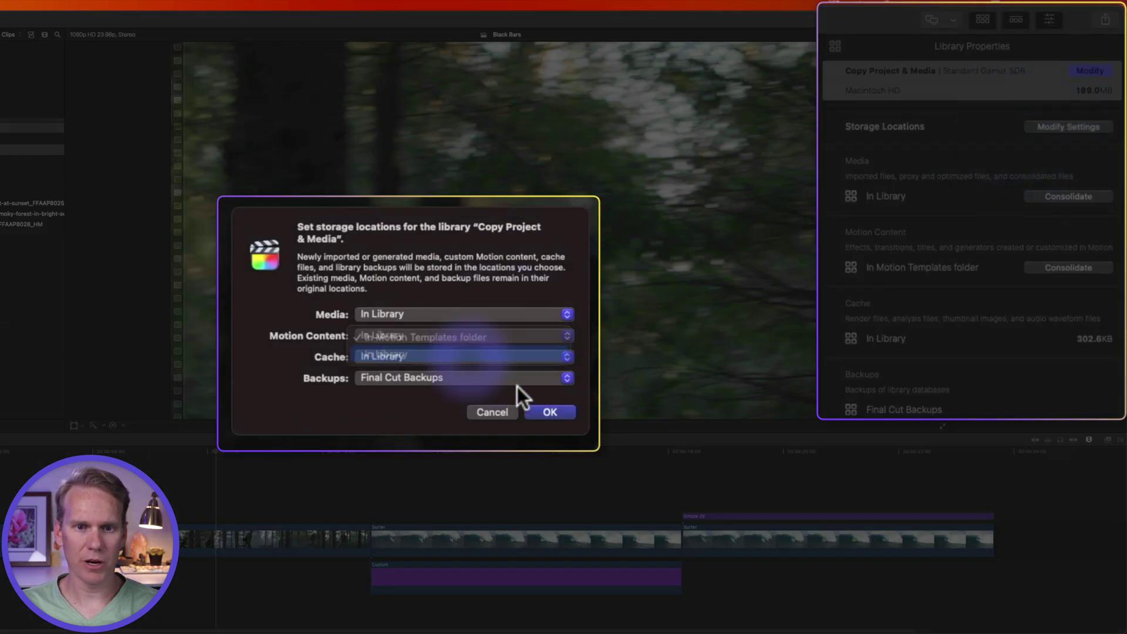
left_click(550, 411)
Step: Consolidate the library's media and Motion content, dismissing the nothing-to-consolidate notice
left_click(1069, 196)
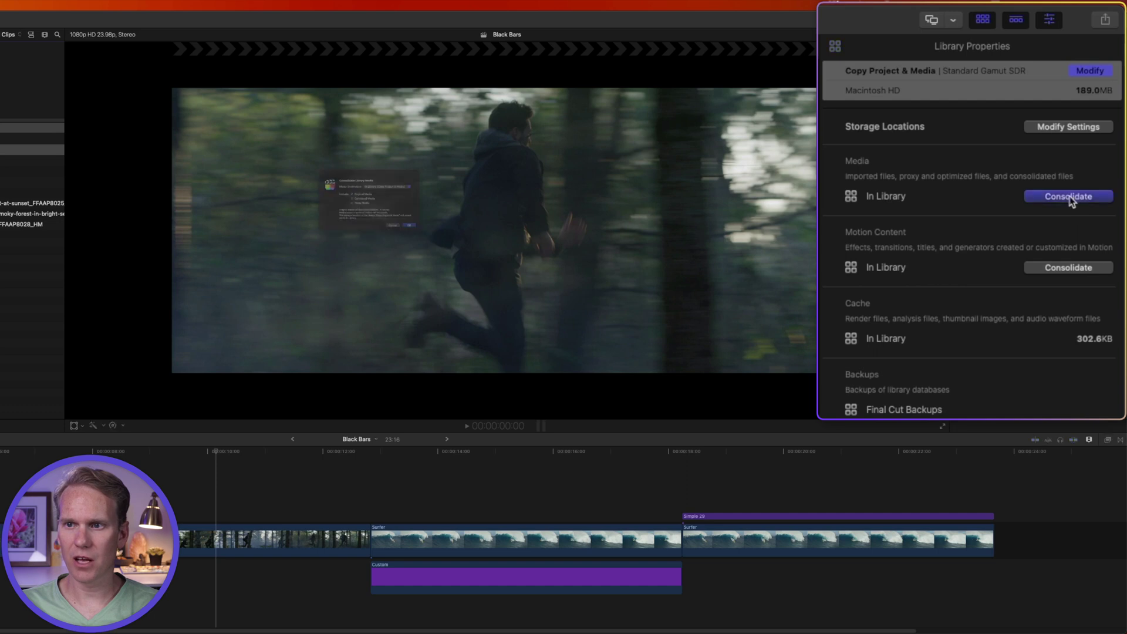
key("Return")
left_click(1054, 266)
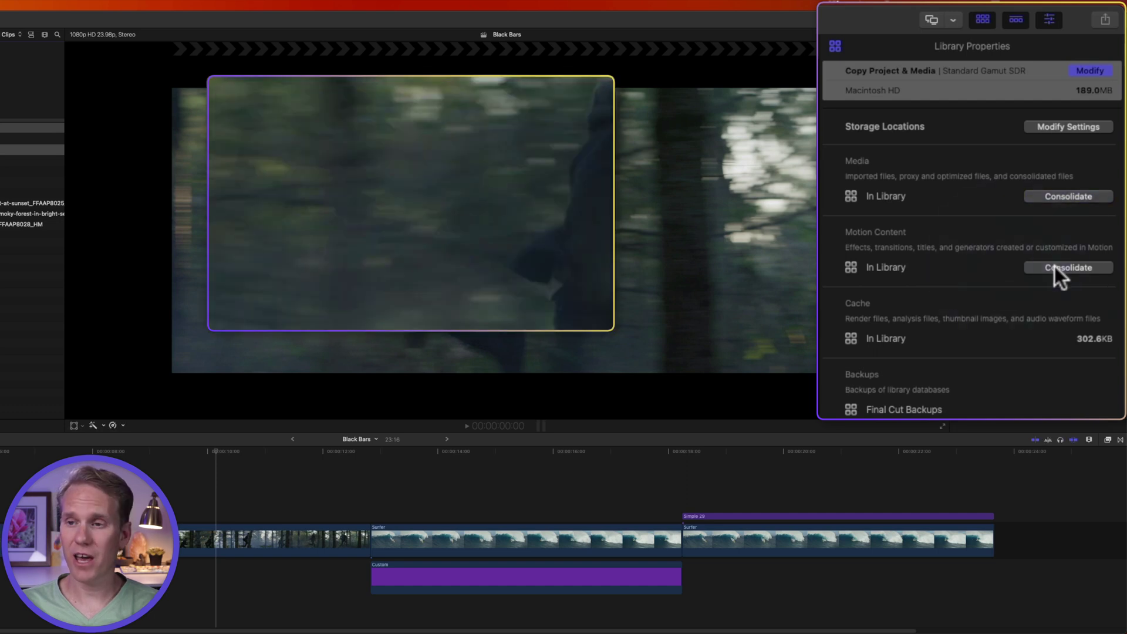
left_click(455, 242)
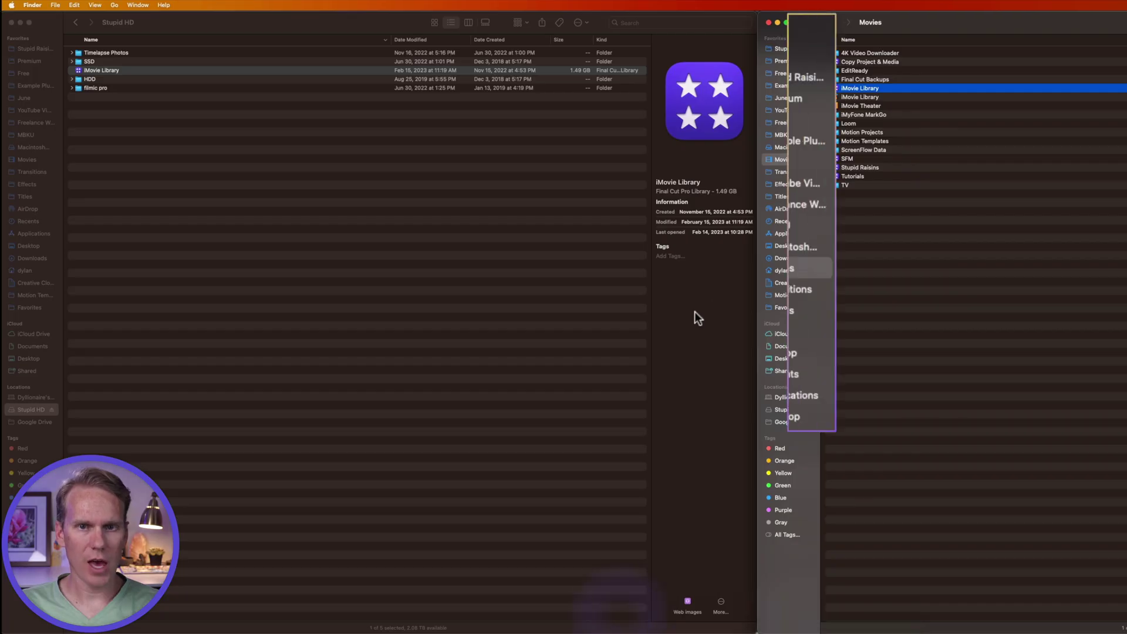
Step: Drag the Copy Project & Media library from Movies onto the Stupid HD window
left_click(963, 97)
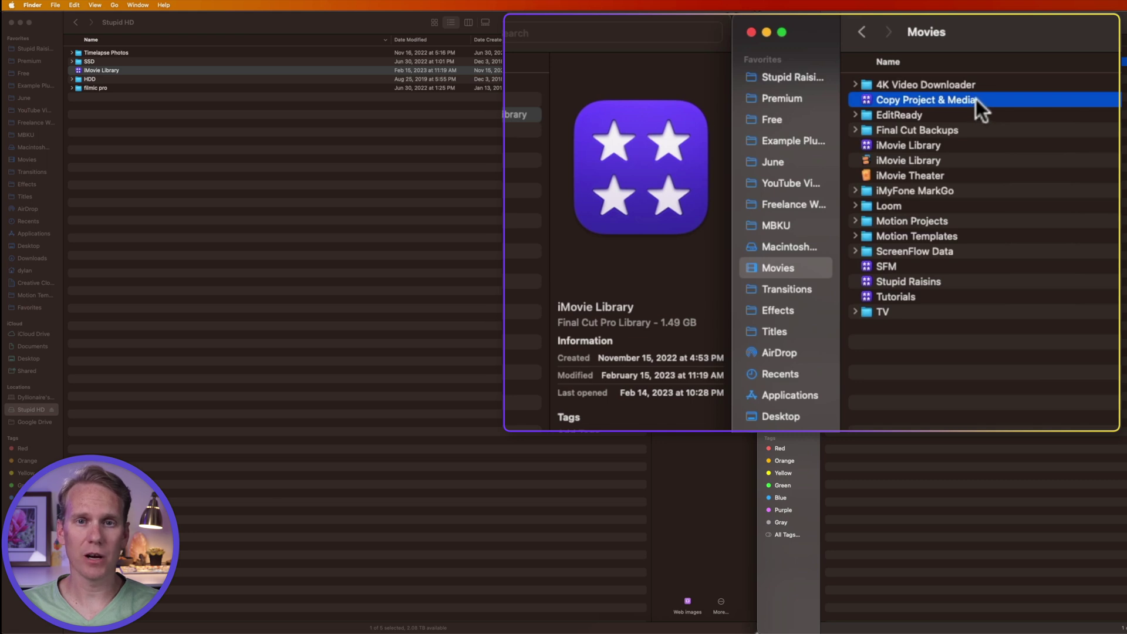
left_click_drag(976, 99, 342, 292)
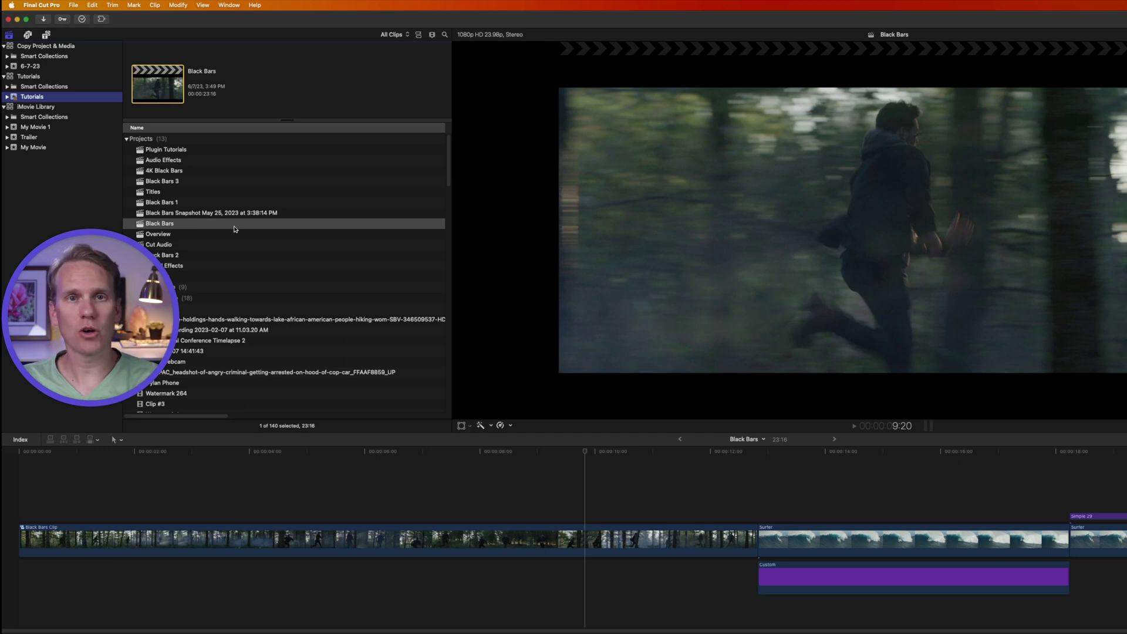
Step: Copy the Tutorials Black Bars project, without media, into a new library 'Copy Project No Media'
left_click(235, 229)
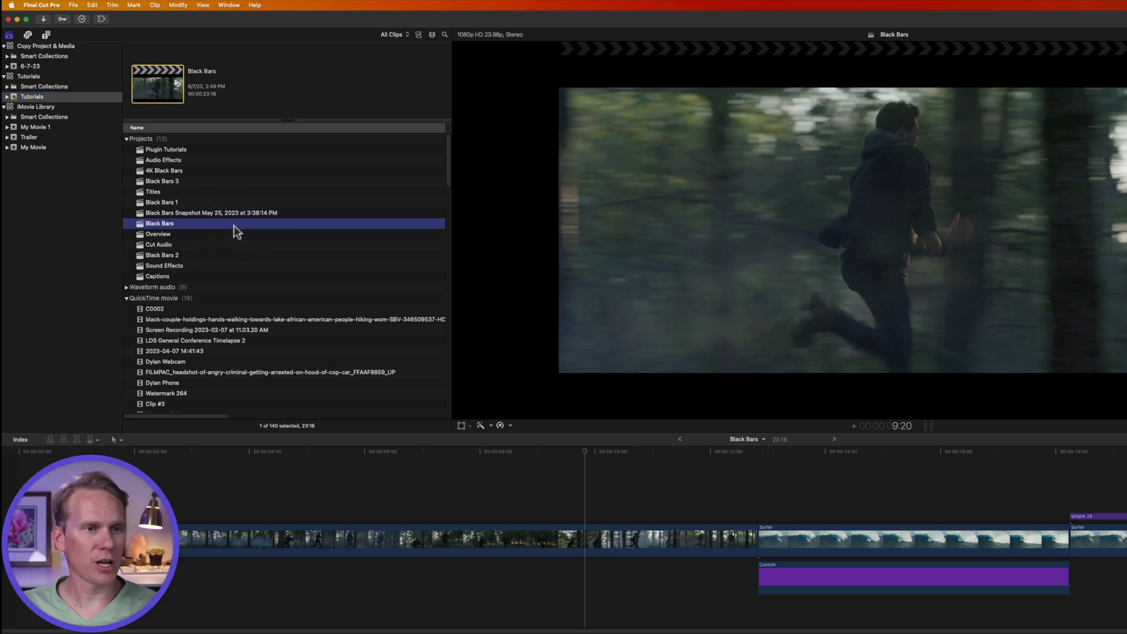
left_click(74, 5)
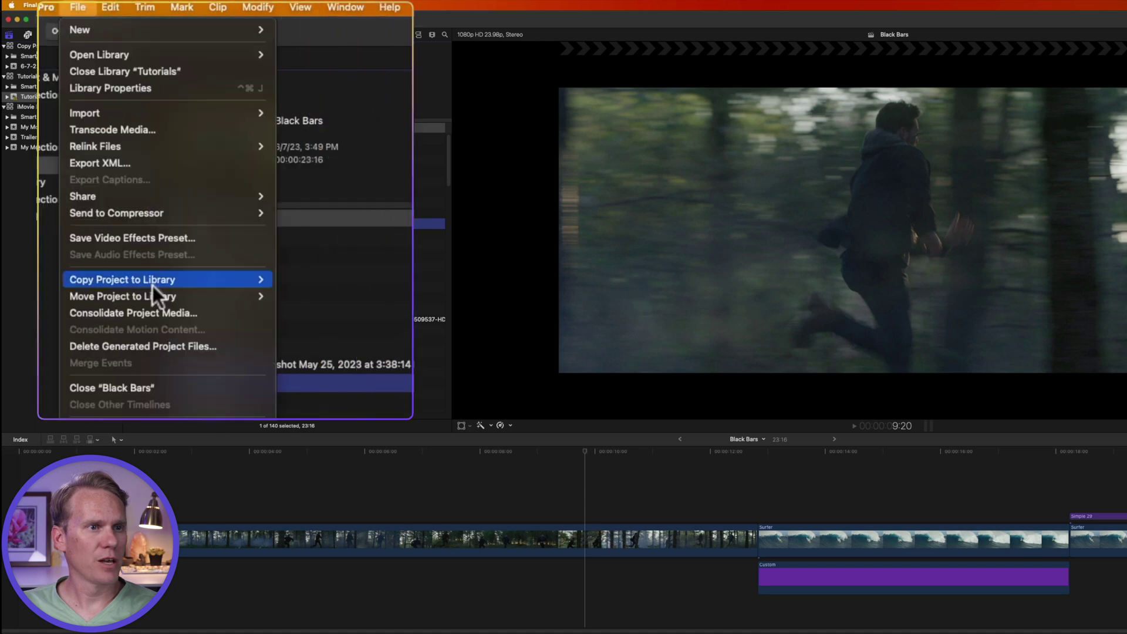
mouse_move(153, 284)
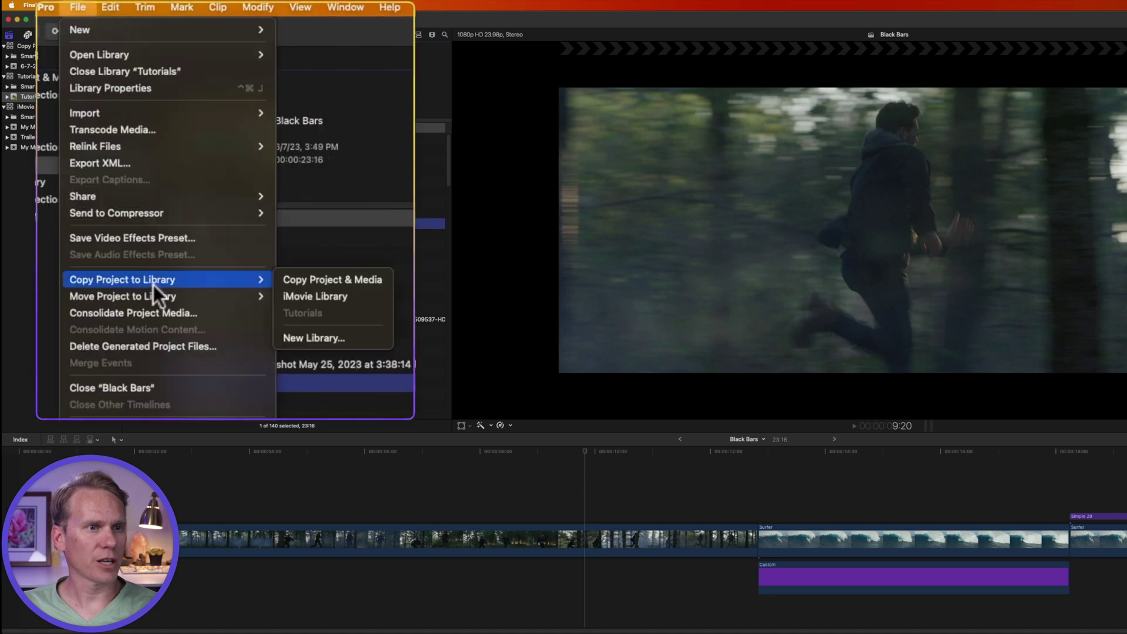
left_click(323, 337)
type("Copy Pro")
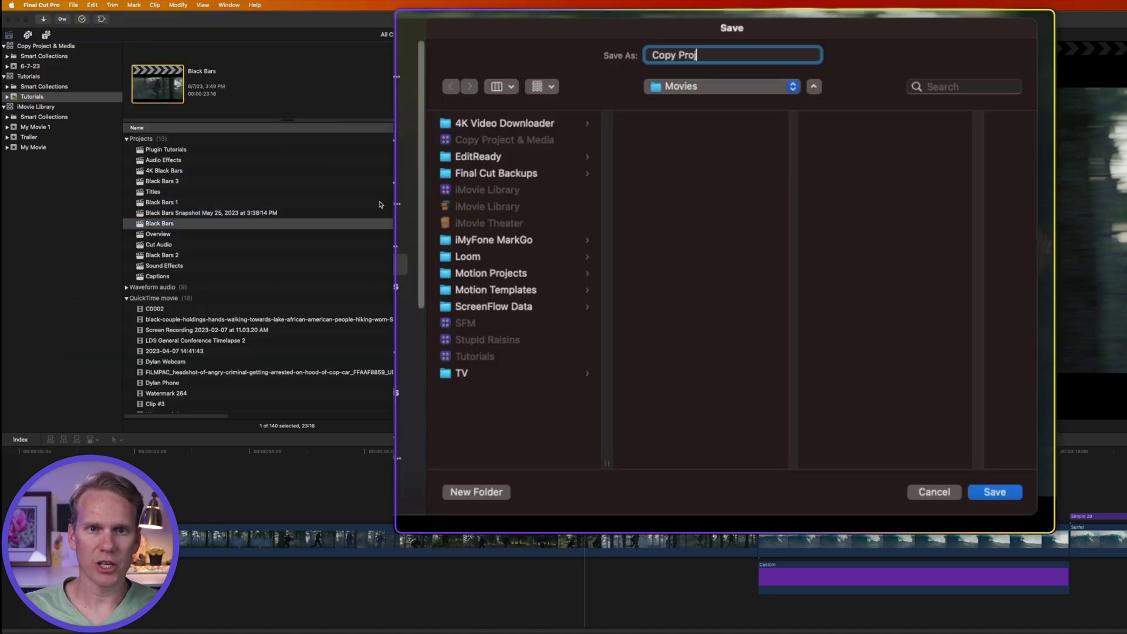
type("ject No Media")
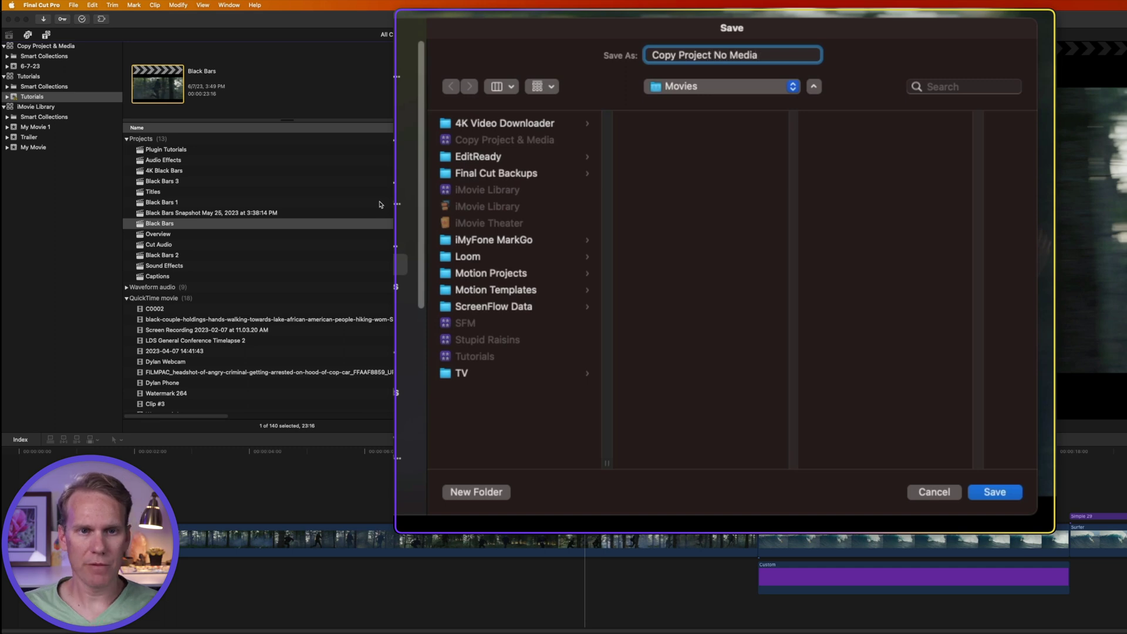
left_click(1006, 488)
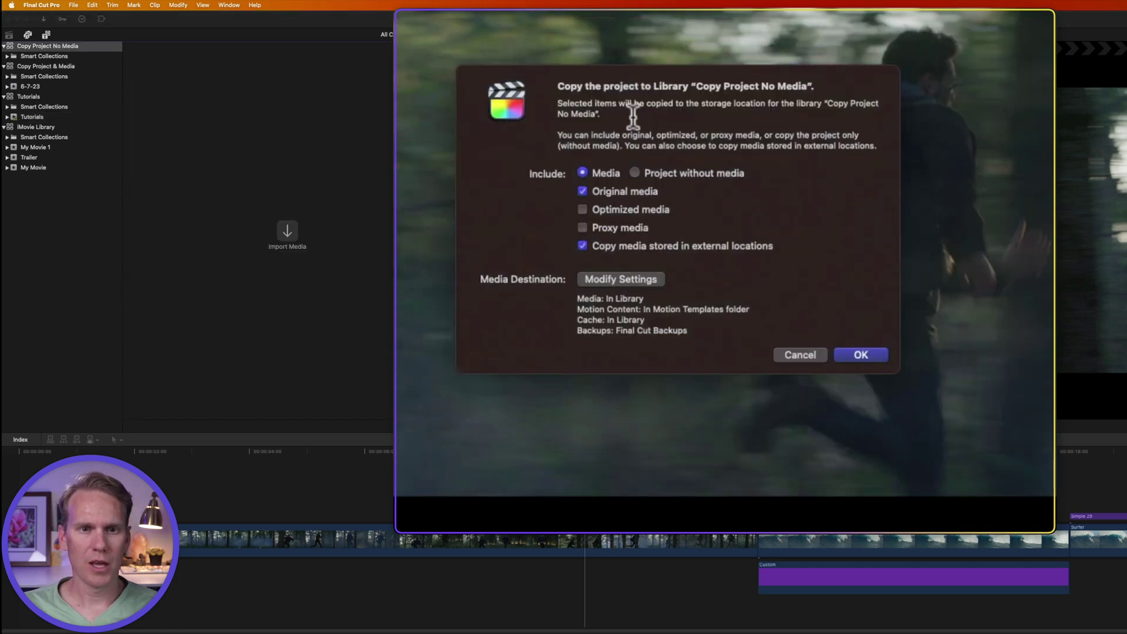
left_click(634, 172)
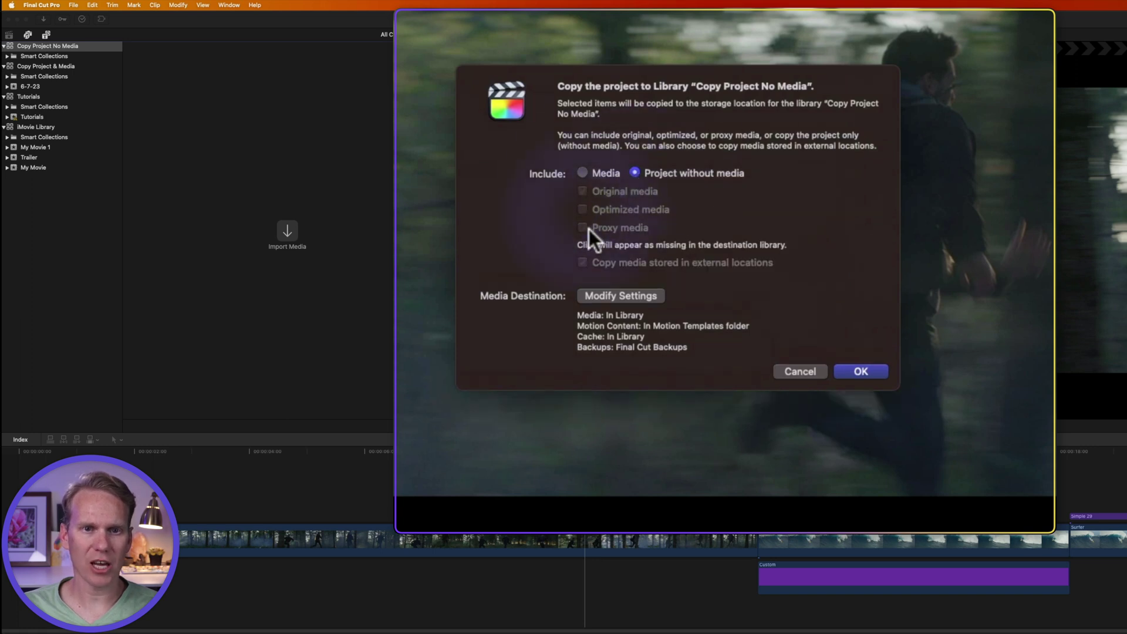
left_click(861, 371)
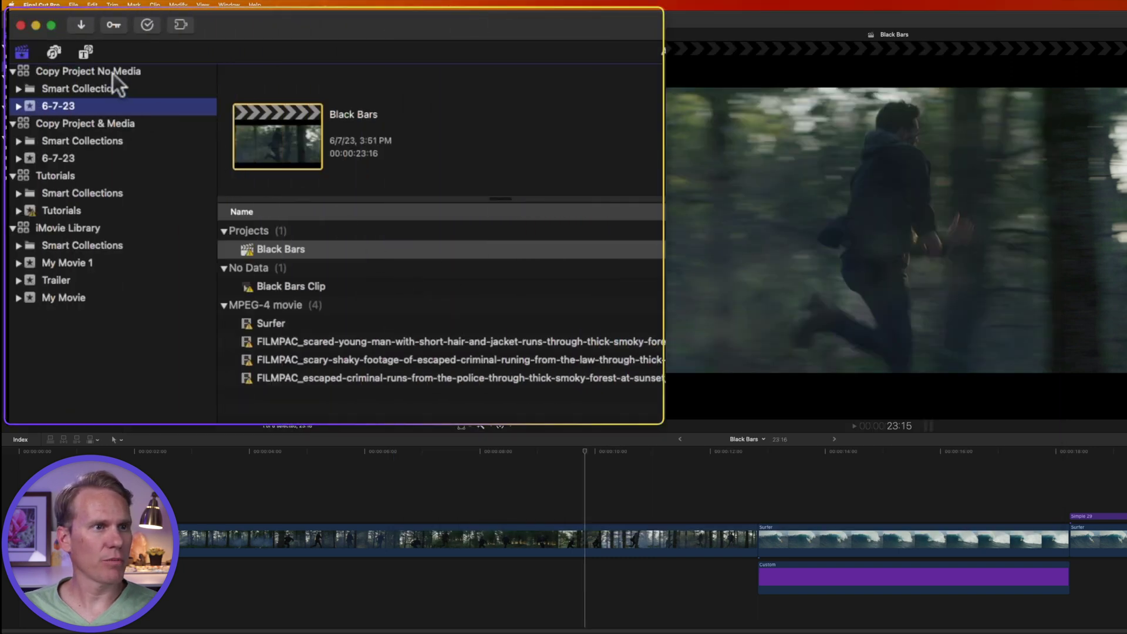
Step: Open the Black Bars project from the 6-7-23 event in Copy Project No Media, showing missing clips
left_click(113, 73)
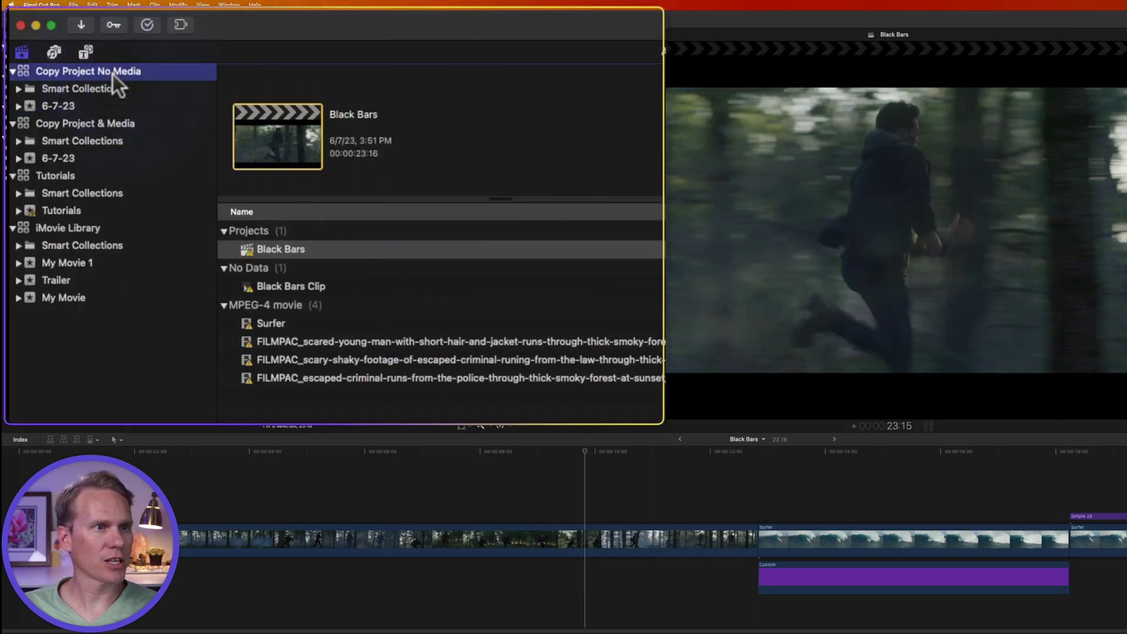
left_click(98, 106)
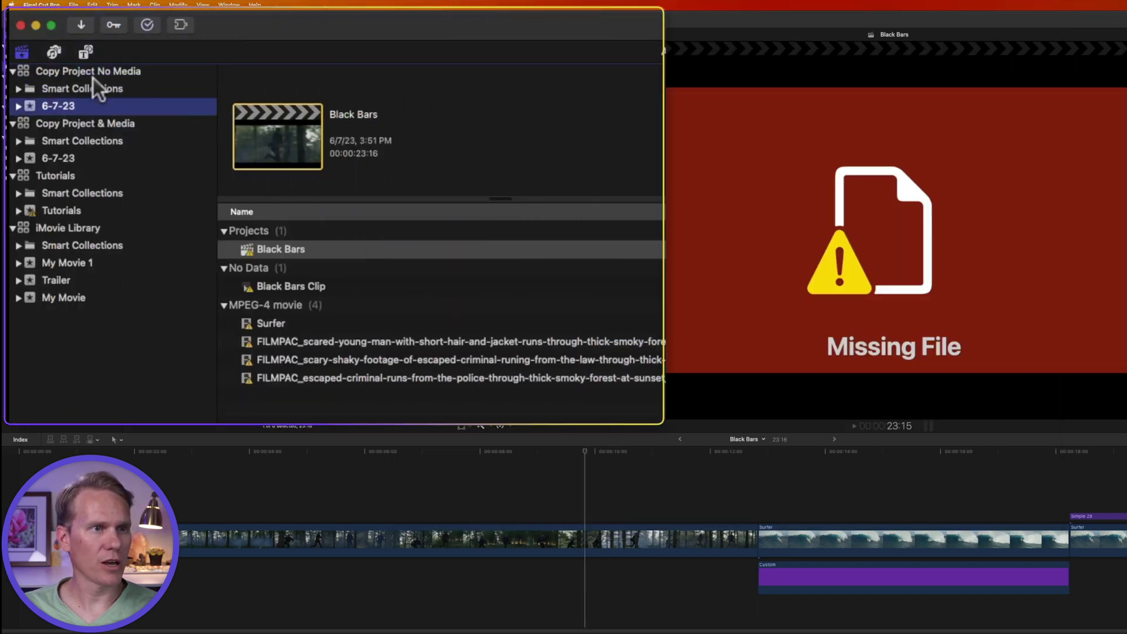
left_click(340, 248)
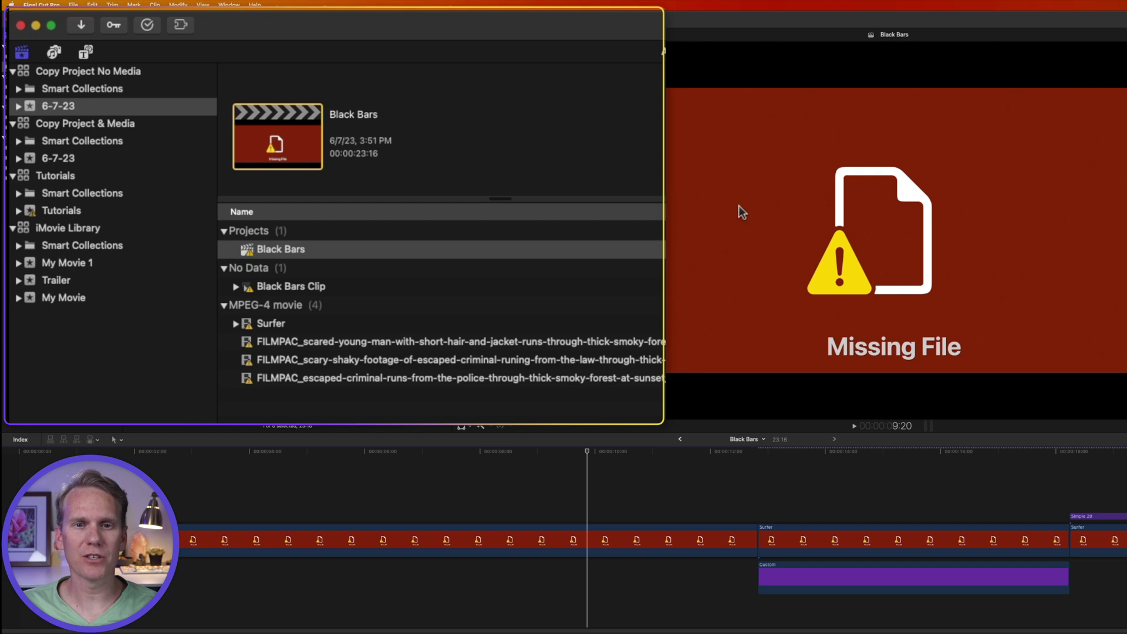
key("Up")
key("Up")
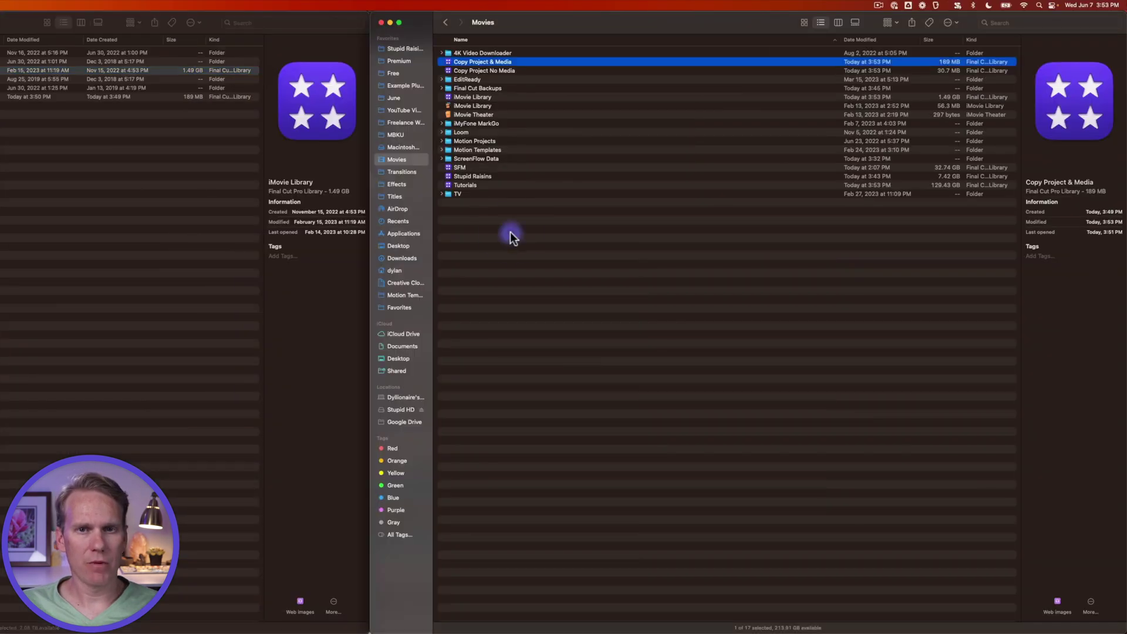
Step: Copy the 30.7 MB Copy Project No Media library from Movies onto the Stupid HD drive
left_click(506, 71)
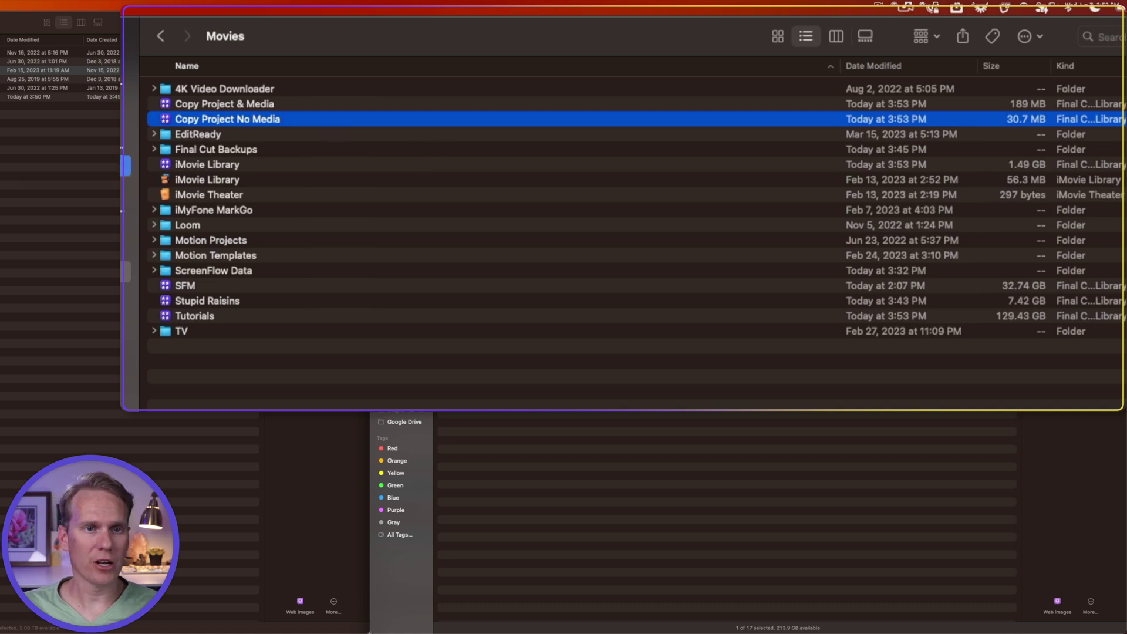
left_click_drag(325, 118, 502, 287)
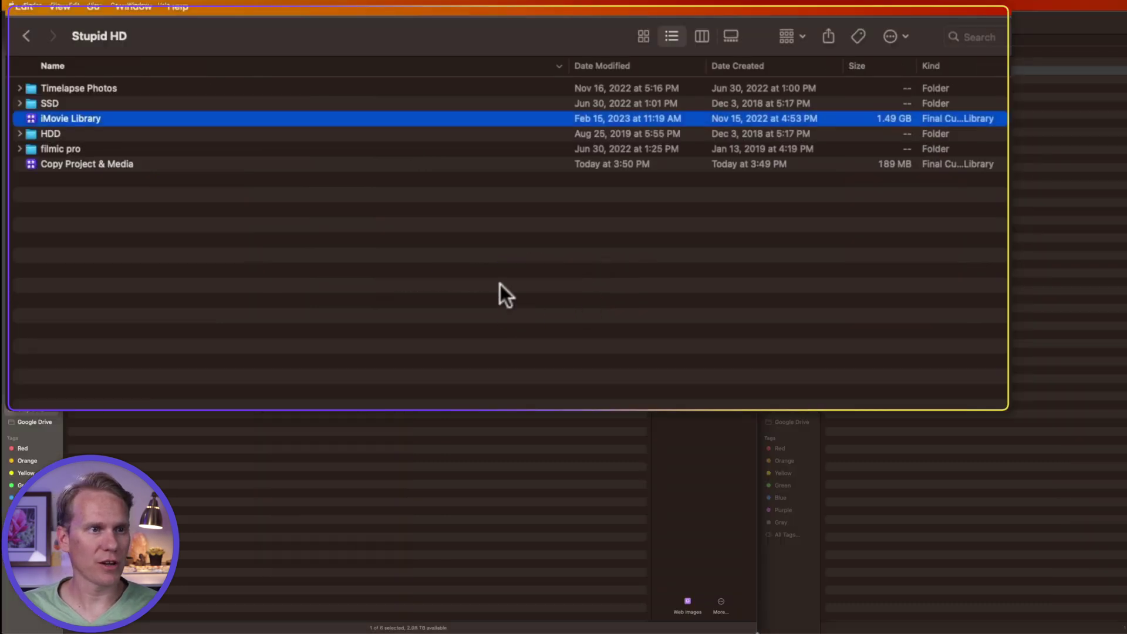